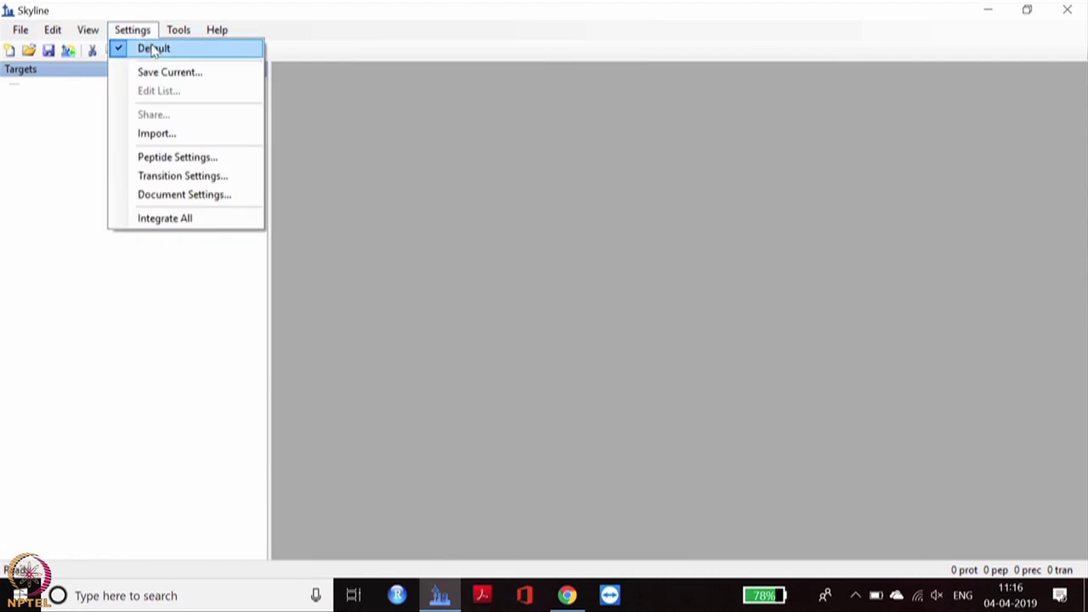
# Switch the document to the Default settings without saving the current settings
pyautogui.click(154, 49)
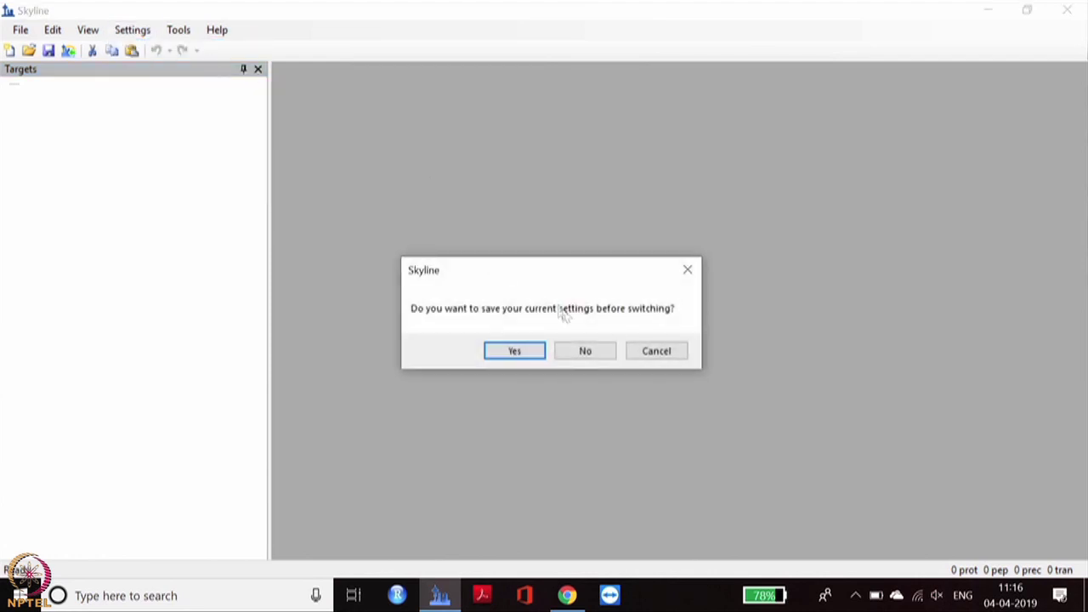
pyautogui.click(581, 352)
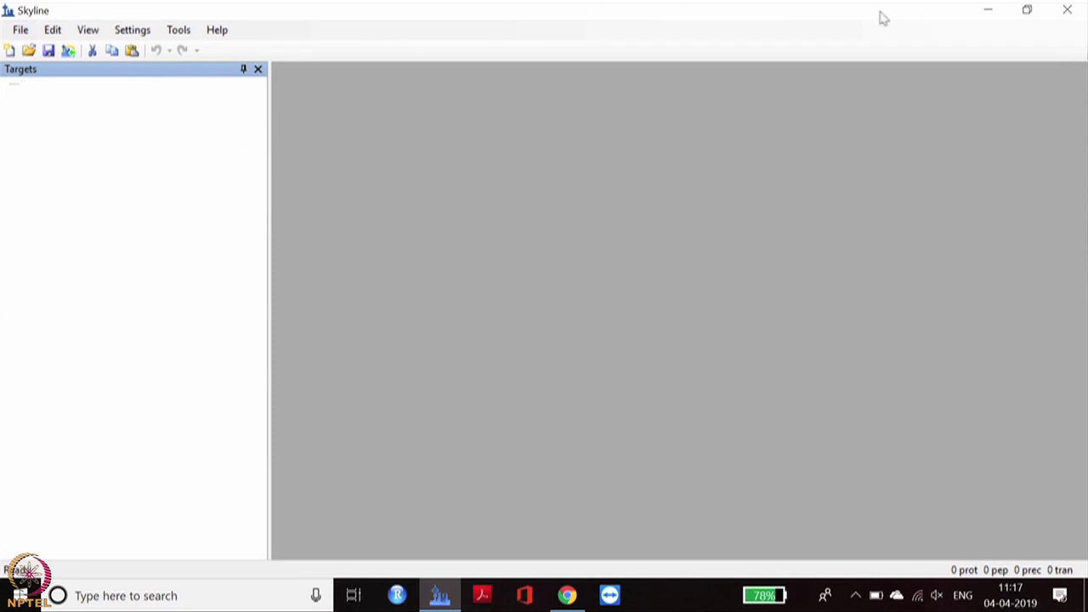
# Switch to the New Text Document (2) file on the desktop and copy its three peptide sequences
pyautogui.click(986, 12)
pyautogui.doubleClick(680, 308)
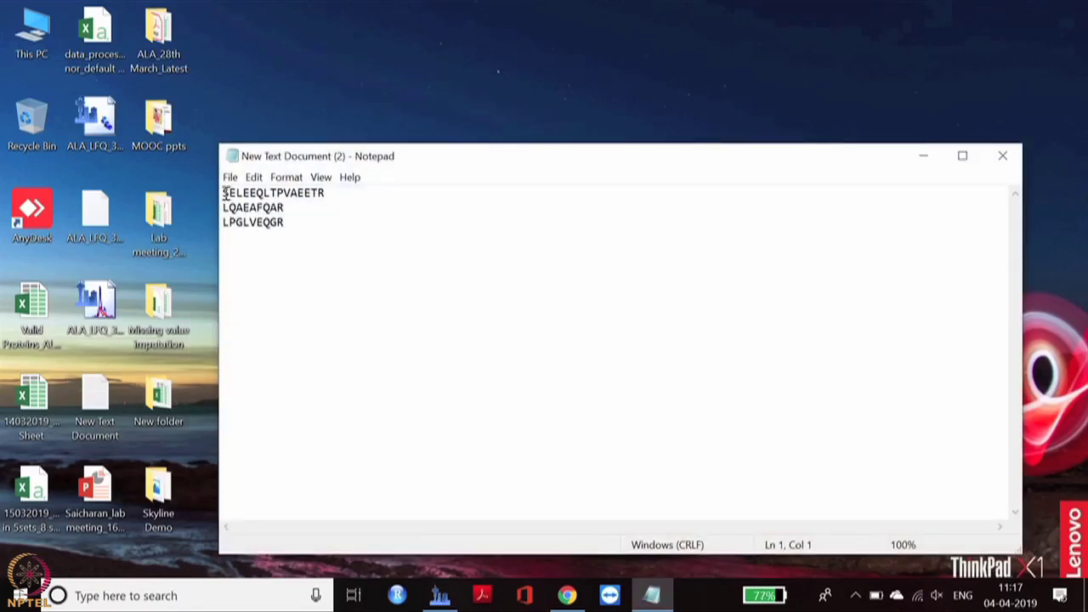
pyautogui.moveTo(225, 193); pyautogui.dragTo(297, 228)
pyautogui.hotkey('ctrl', 'c')
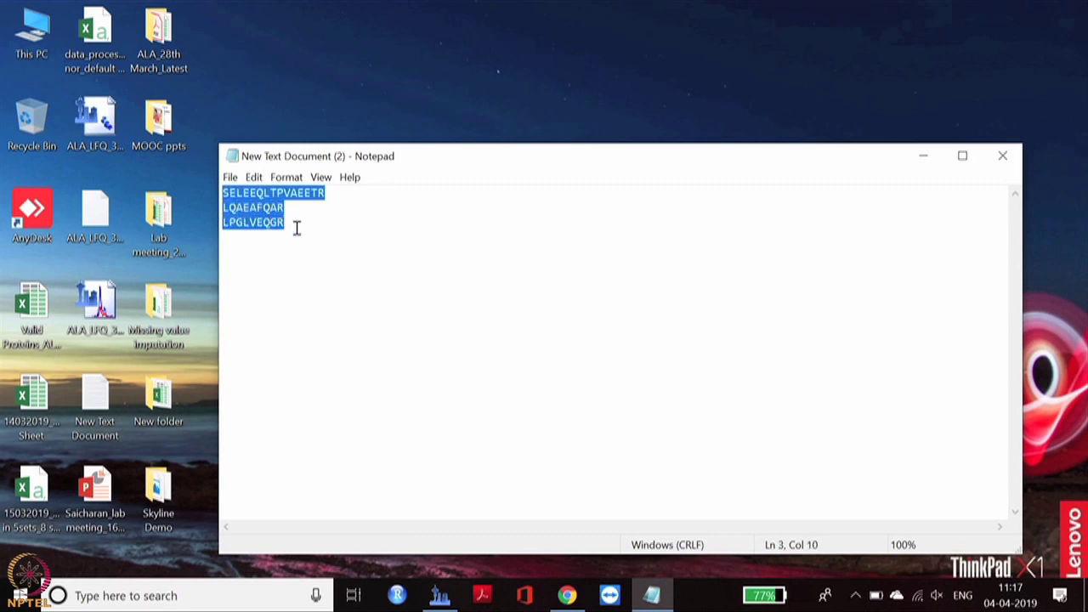
# Back in Skyline, insert the copied peptides SELEEQLTPVAEETR, LQAEAFQAR and LPGLVEQGR as a peptide list
pyautogui.click(440, 595)
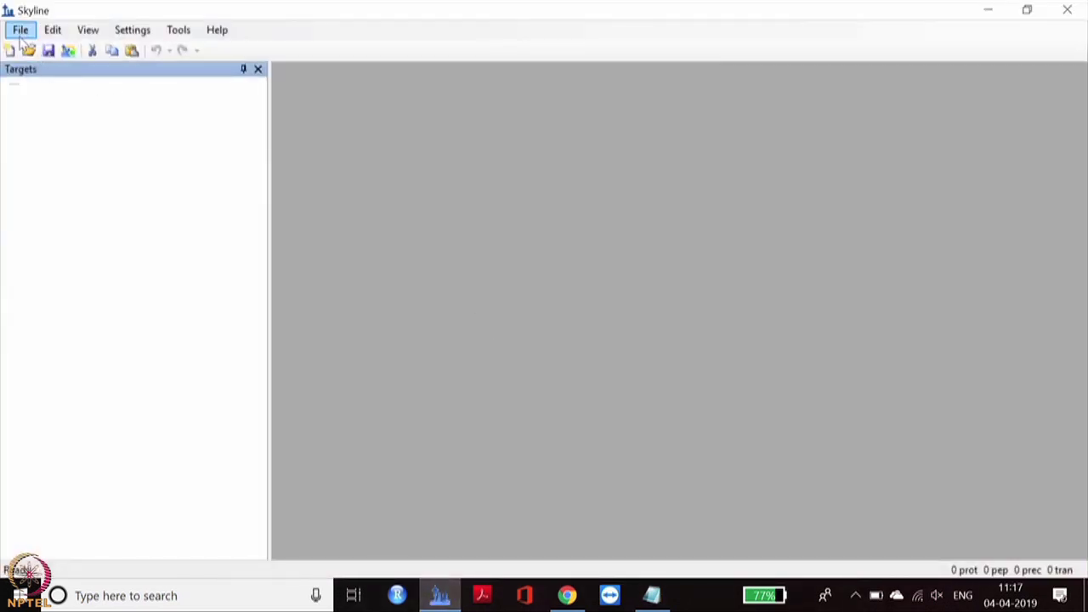
pyautogui.click(52, 32)
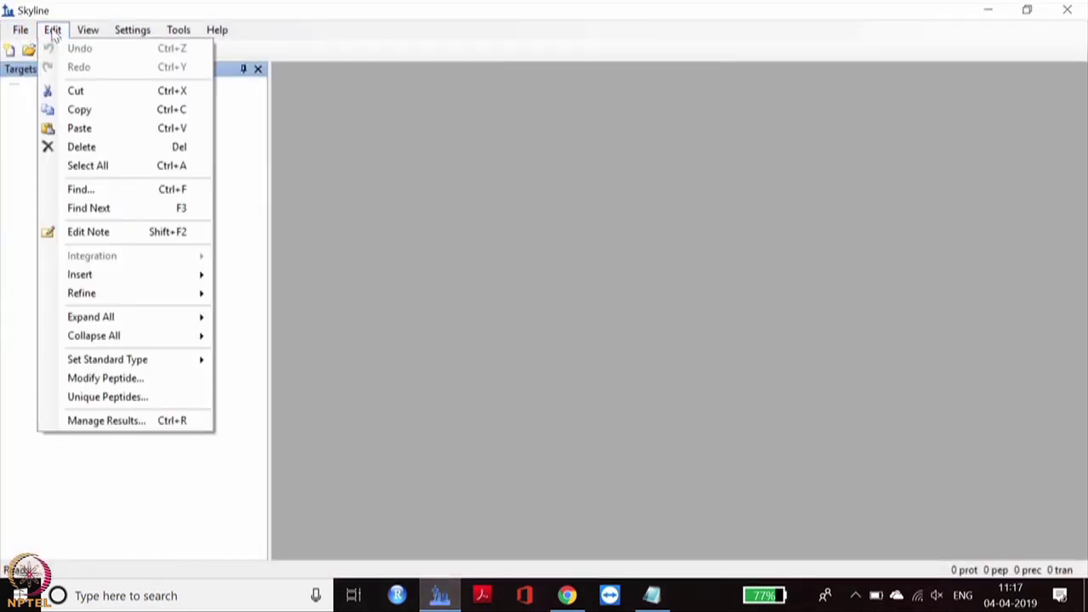
pyautogui.moveTo(106, 281)
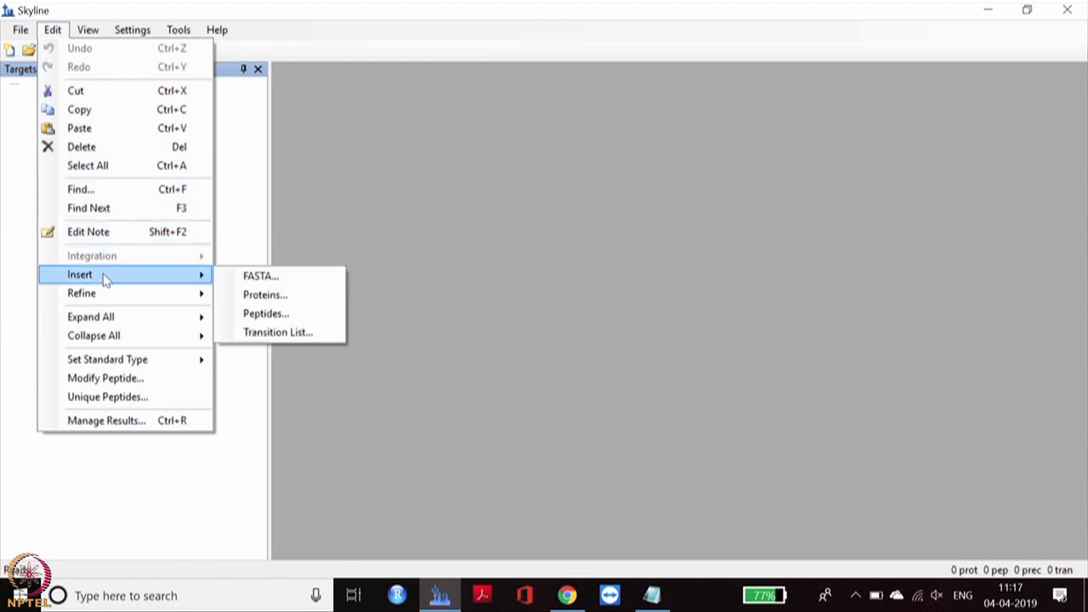
pyautogui.click(259, 314)
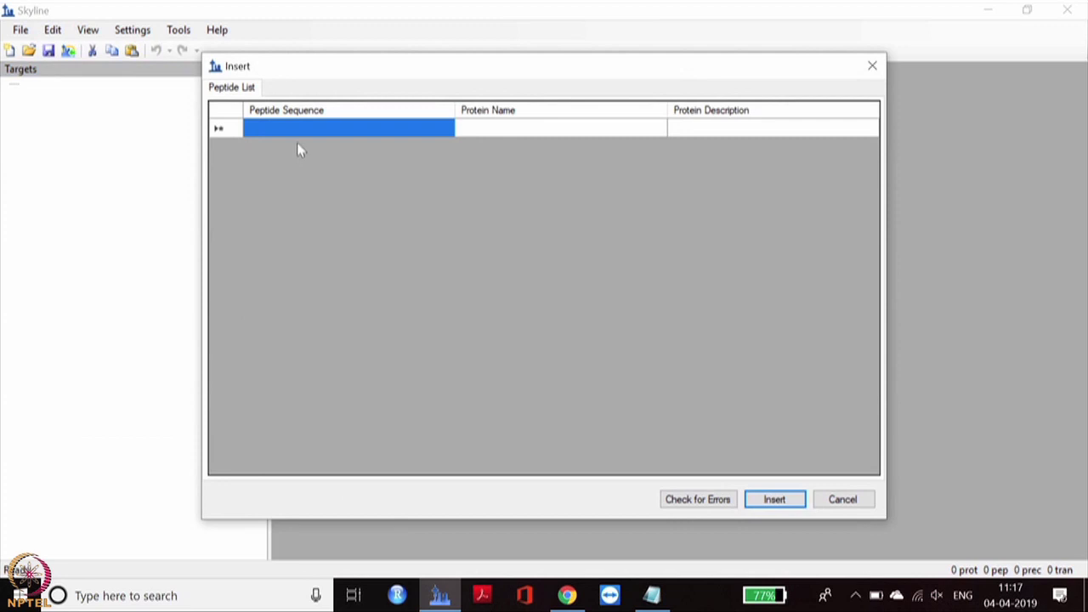
pyautogui.hotkey('ctrl', 'v')
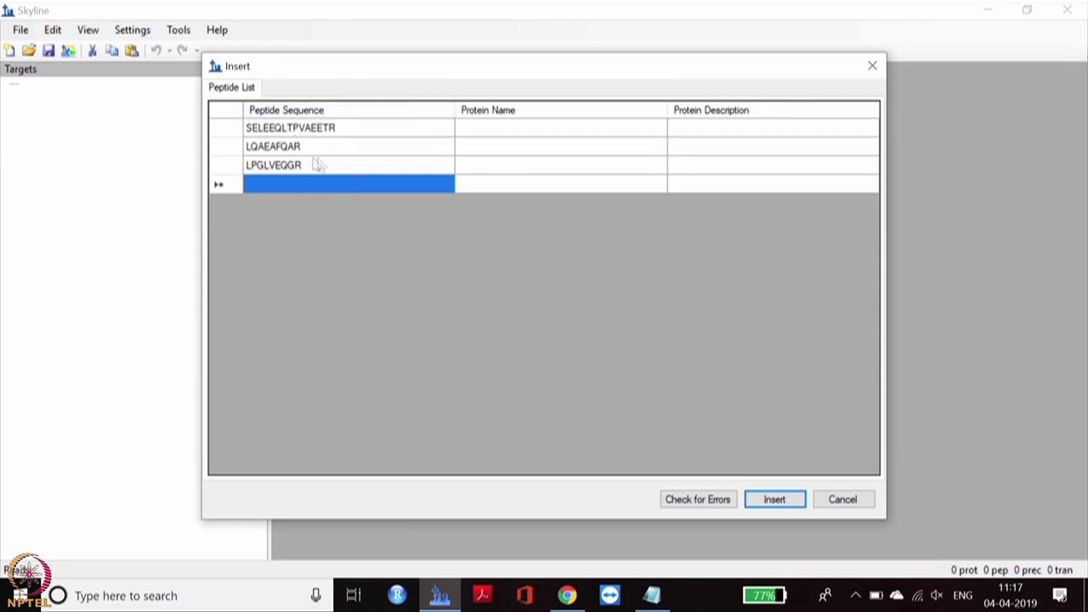
pyautogui.click(774, 502)
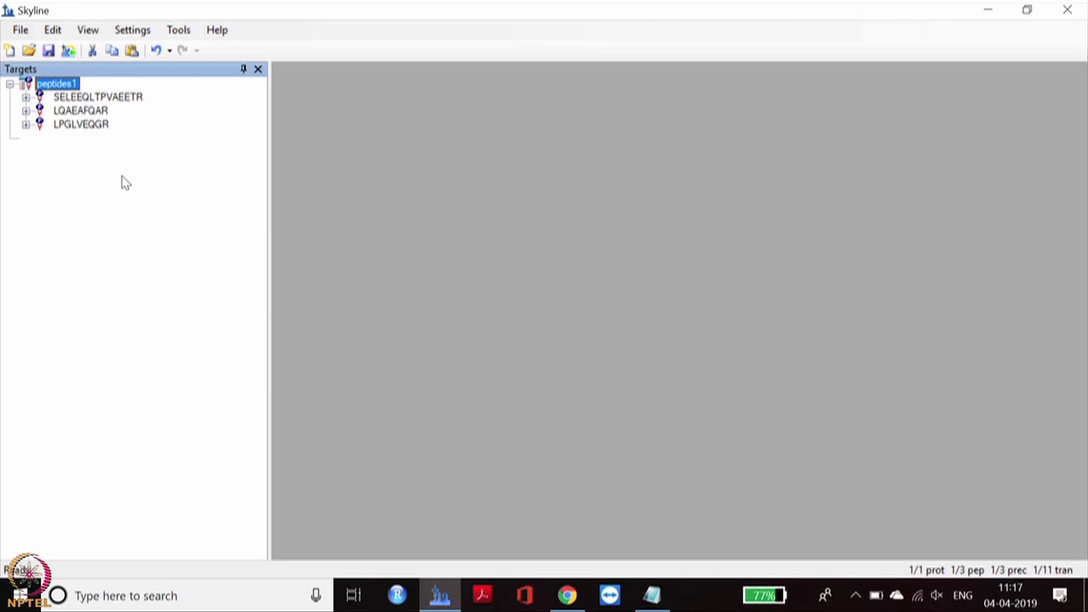
# Review the digestion, retention time prediction, filter, library and modification options in the peptide settings
pyautogui.click(125, 34)
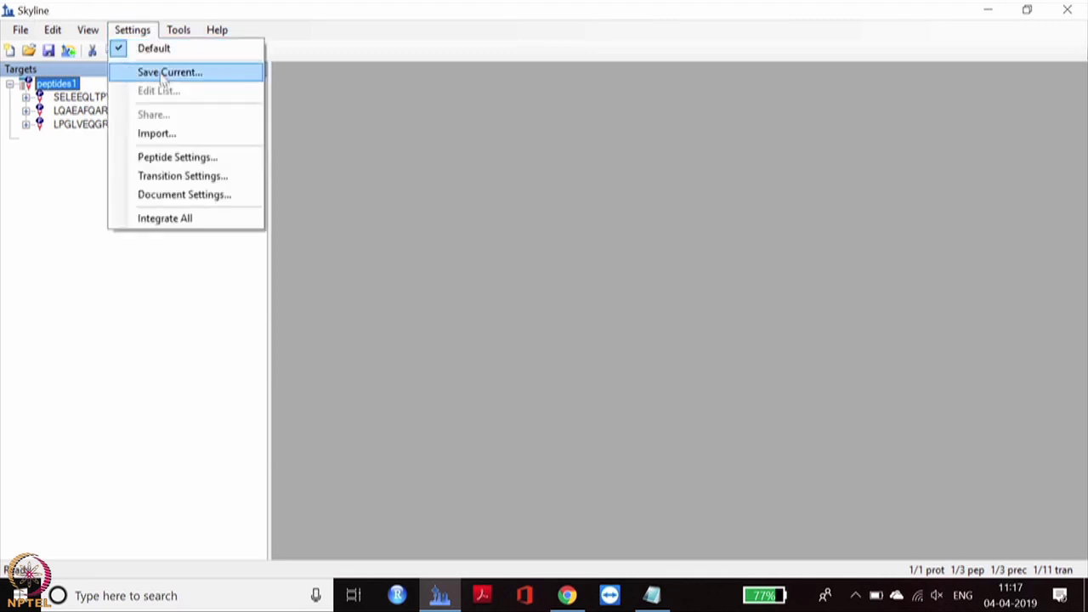
pyautogui.click(159, 160)
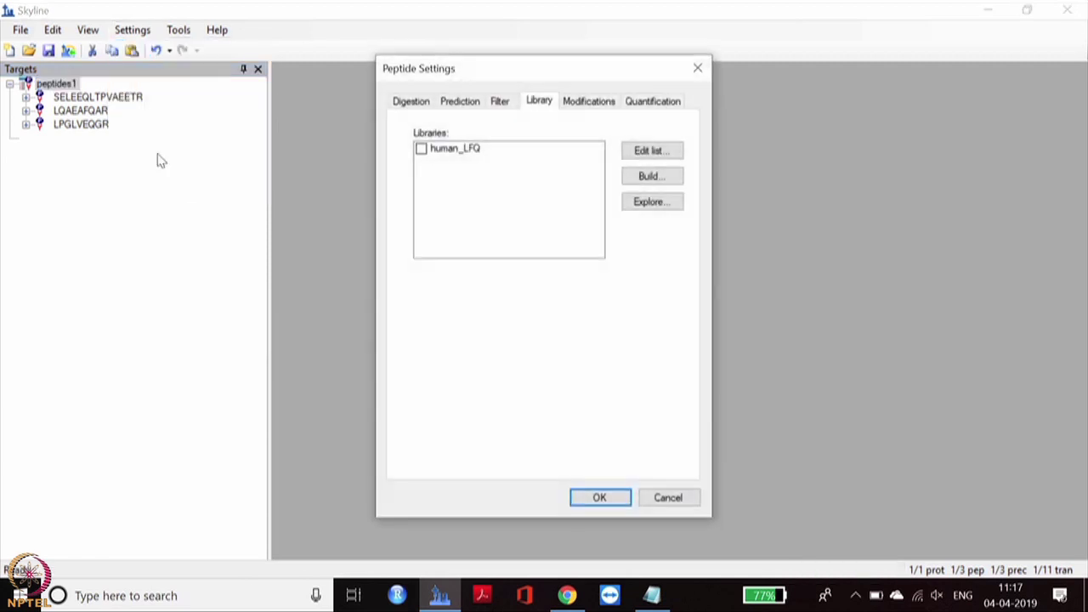
pyautogui.click(410, 103)
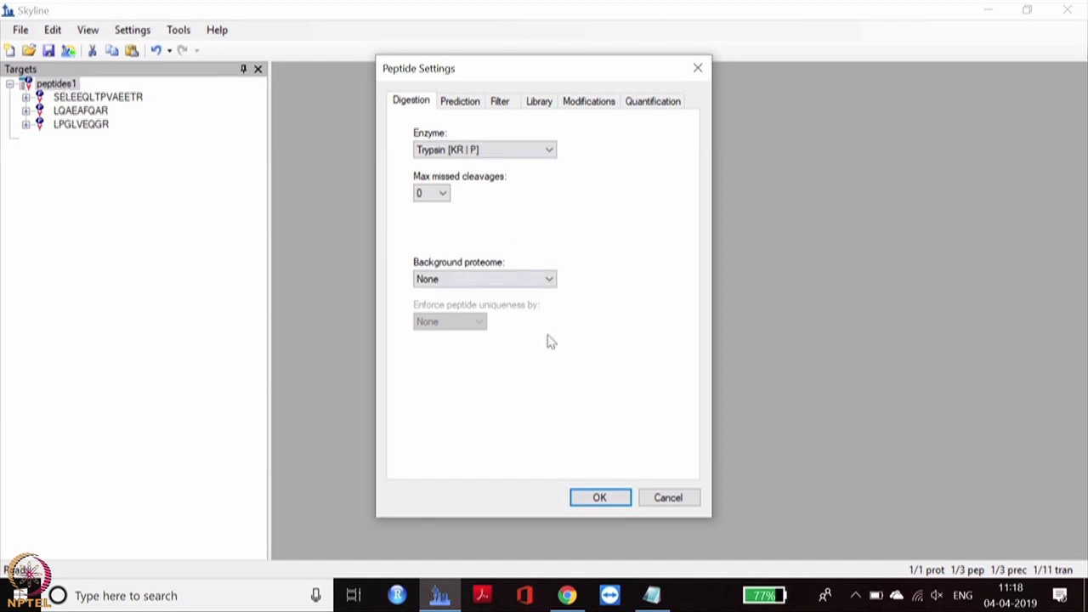
pyautogui.click(458, 102)
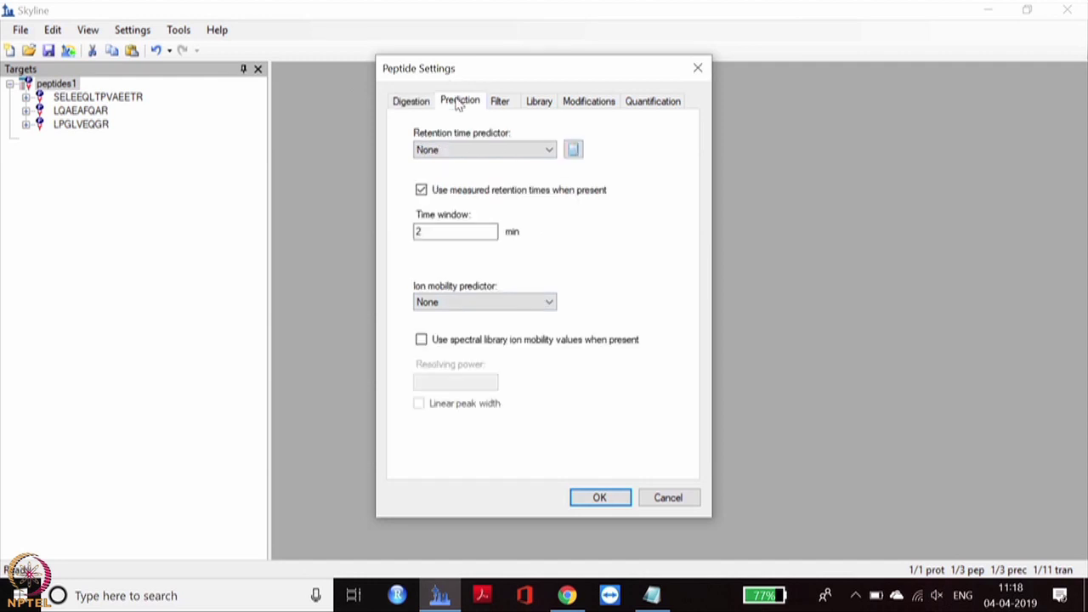
pyautogui.moveTo(549, 196)
pyautogui.click(500, 102)
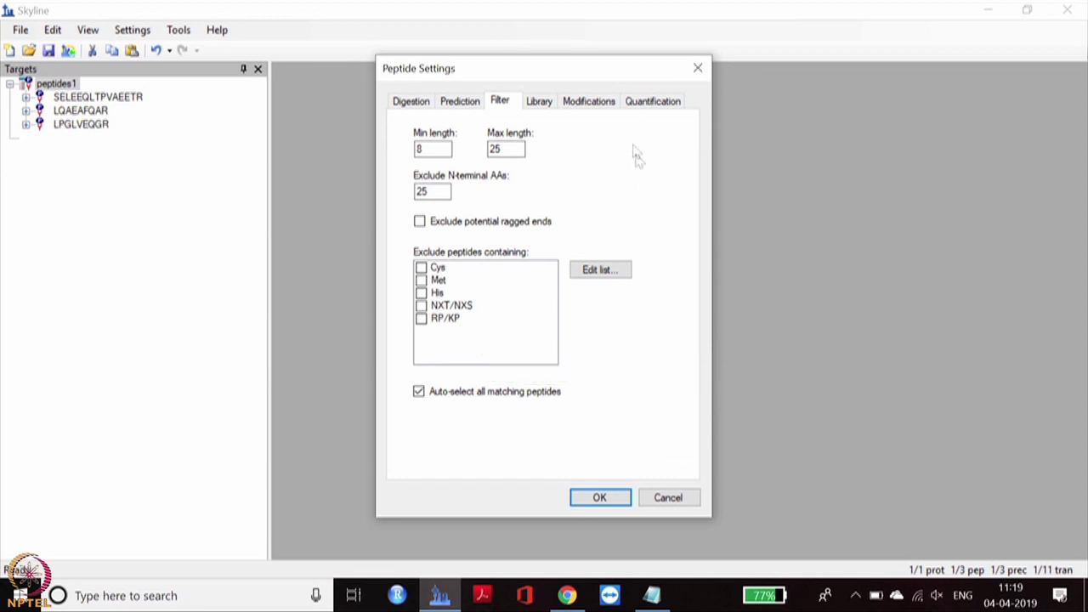
pyautogui.click(544, 103)
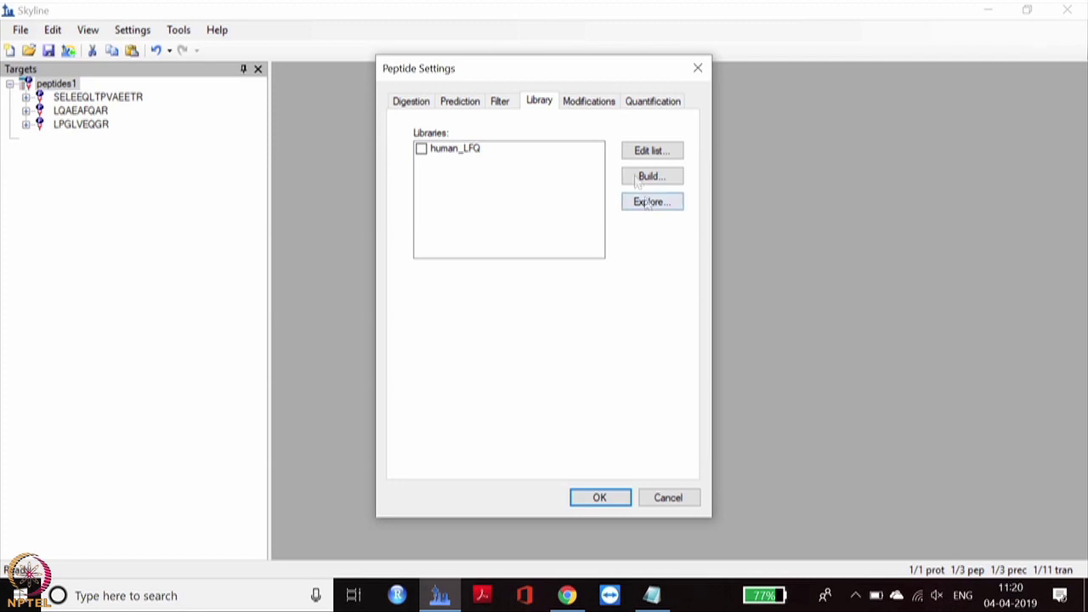
pyautogui.click(607, 101)
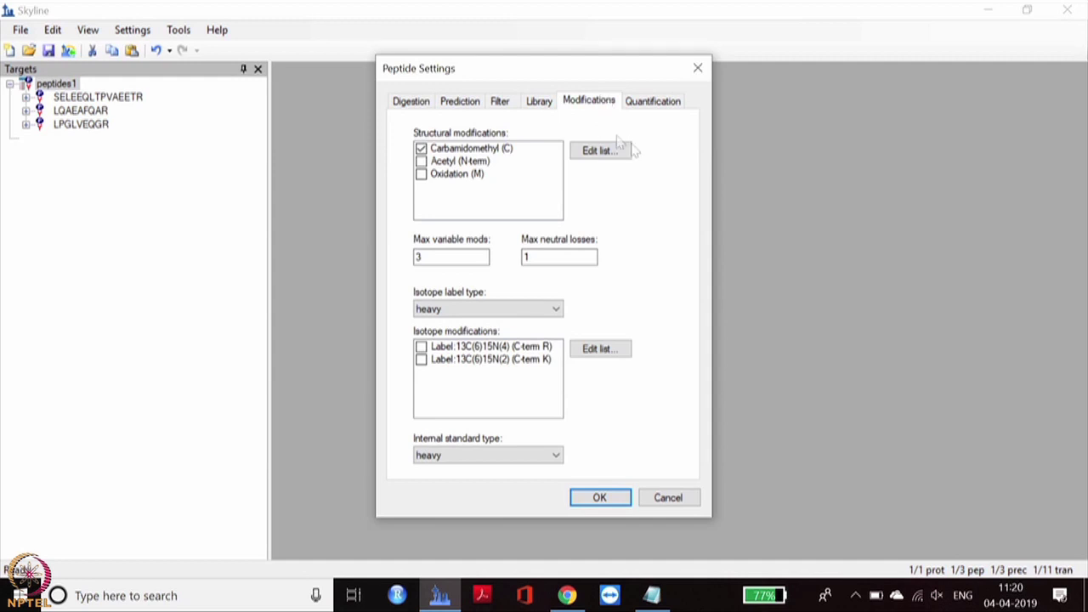
pyautogui.click(540, 106)
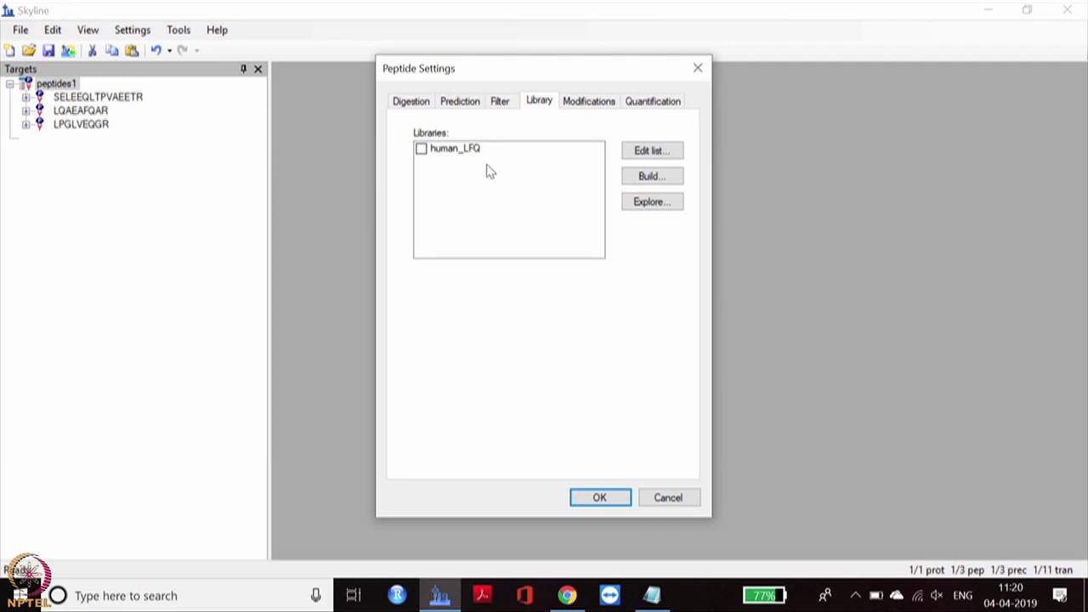
pyautogui.moveTo(489, 171)
# Enable the heavy isotope modification Label:13C(6)15N(4) (C-term R) for the peptides and apply the peptide settings
pyautogui.click(586, 101)
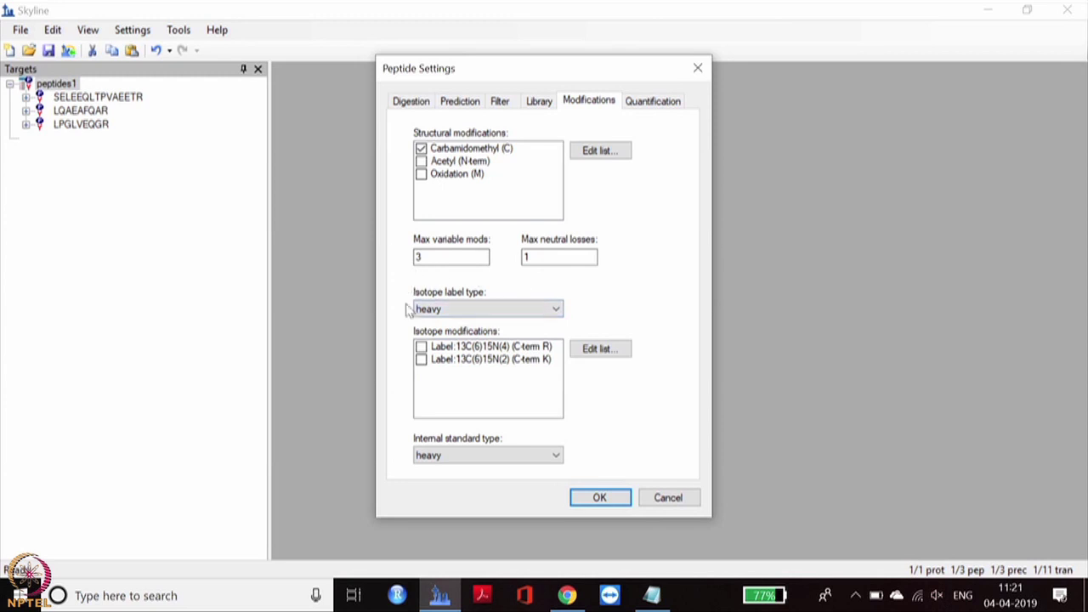
pyautogui.click(551, 311)
pyautogui.click(451, 321)
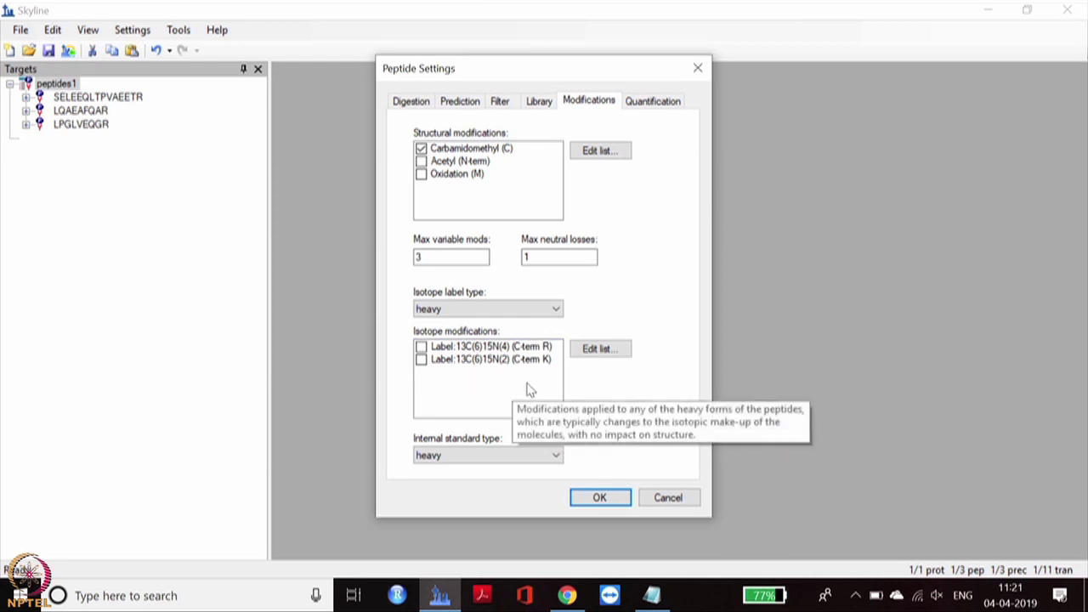
pyautogui.click(421, 347)
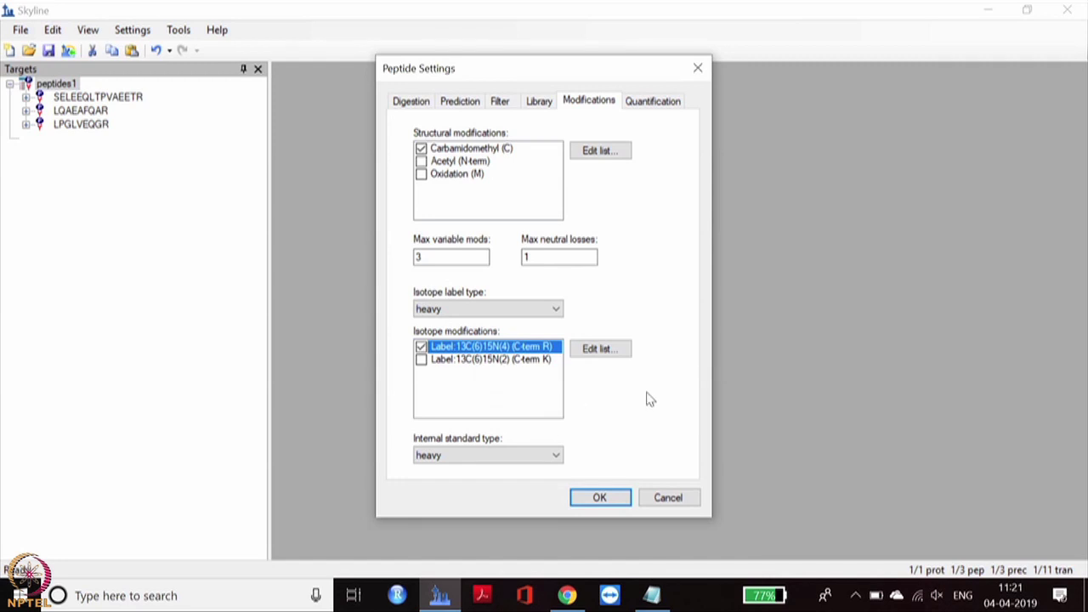
pyautogui.click(622, 352)
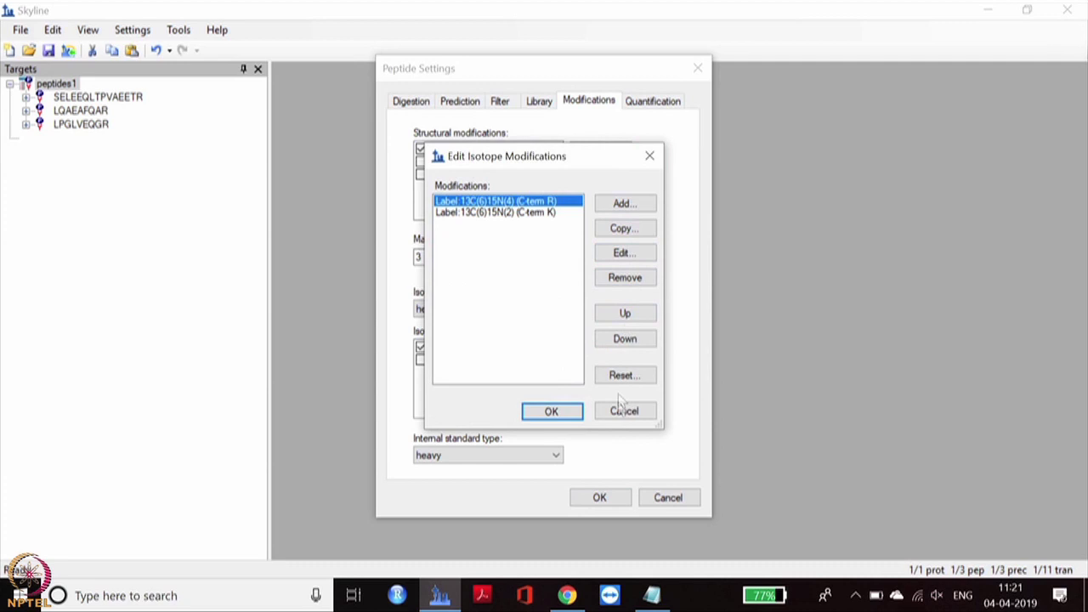
pyautogui.click(645, 414)
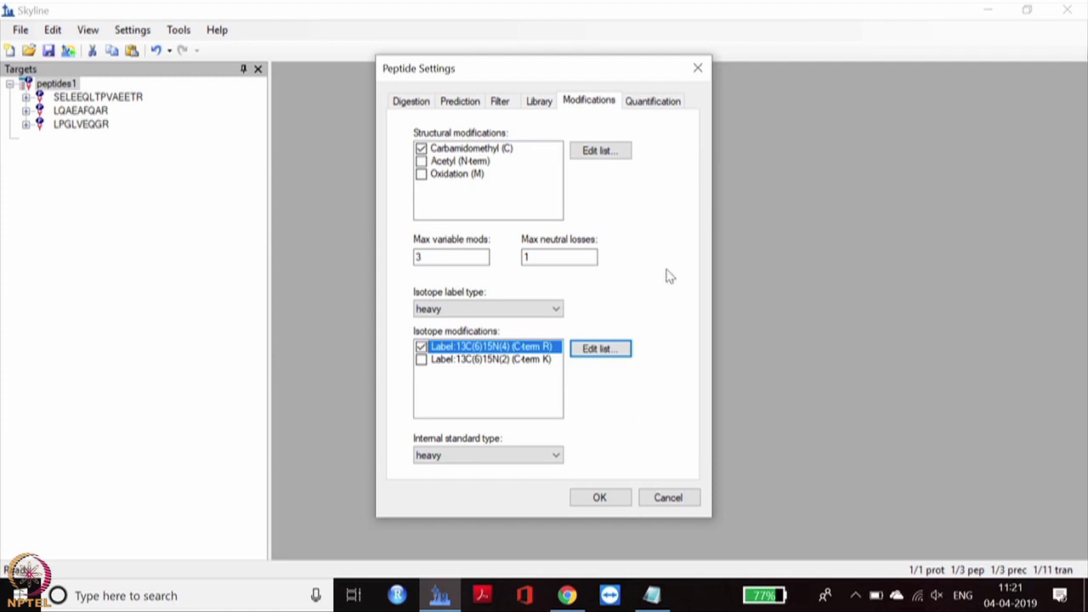
pyautogui.click(656, 105)
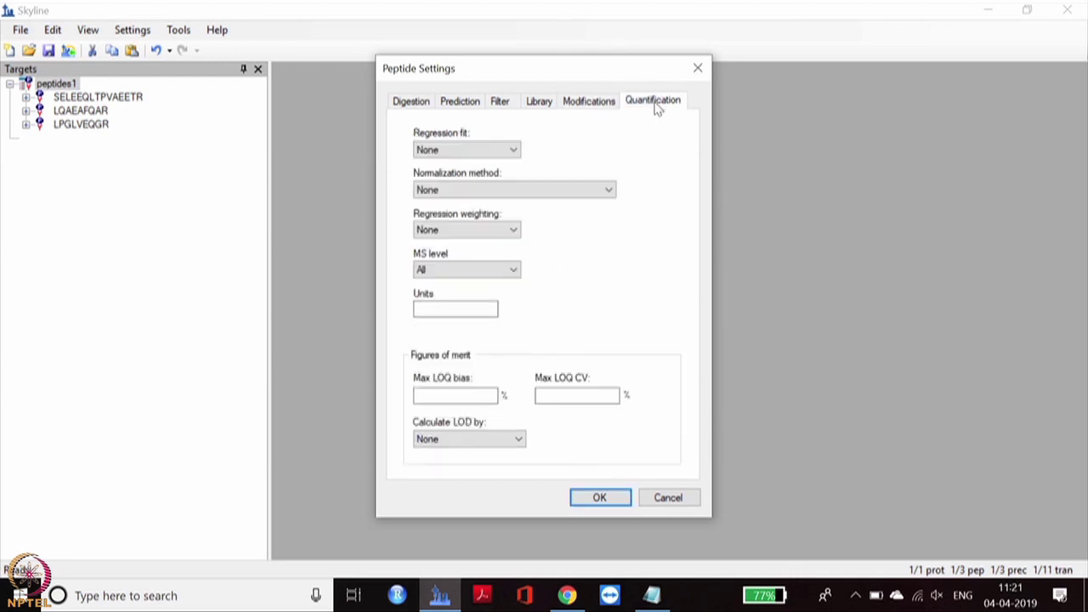
pyautogui.press('Tab')
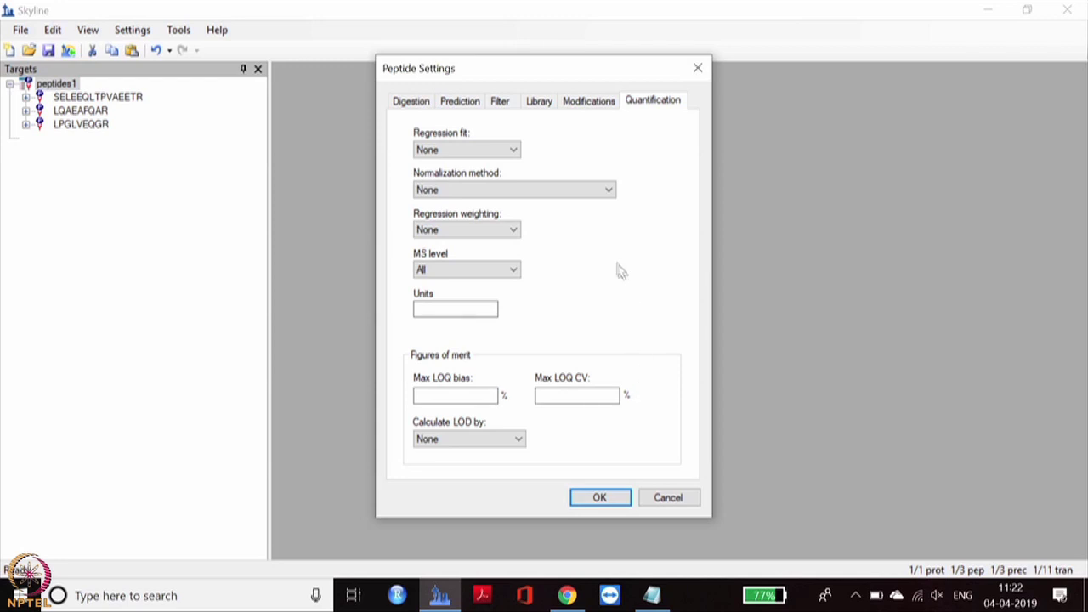
pyautogui.click(600, 498)
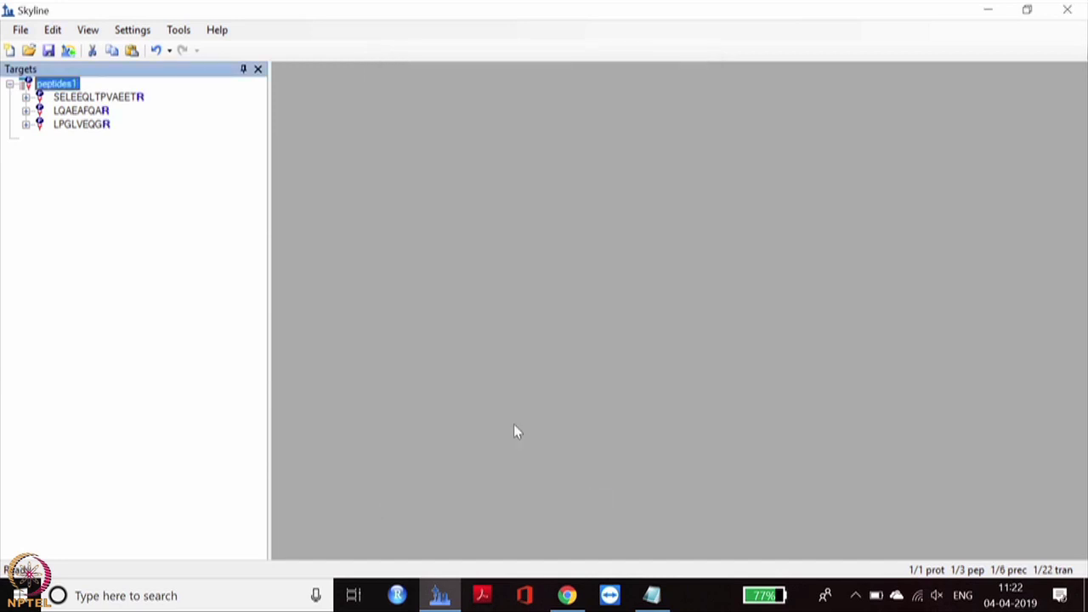
# Review the prediction, filter, library, instrument and full-scan options in the transition settings
pyautogui.moveTo(53, 104)
pyautogui.click(145, 34)
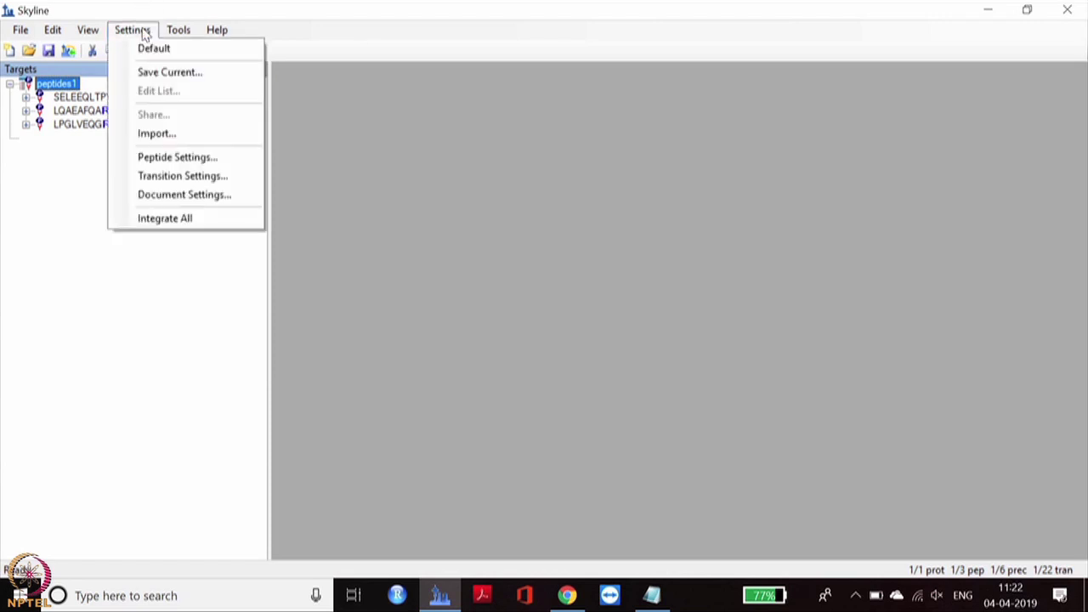
pyautogui.click(180, 176)
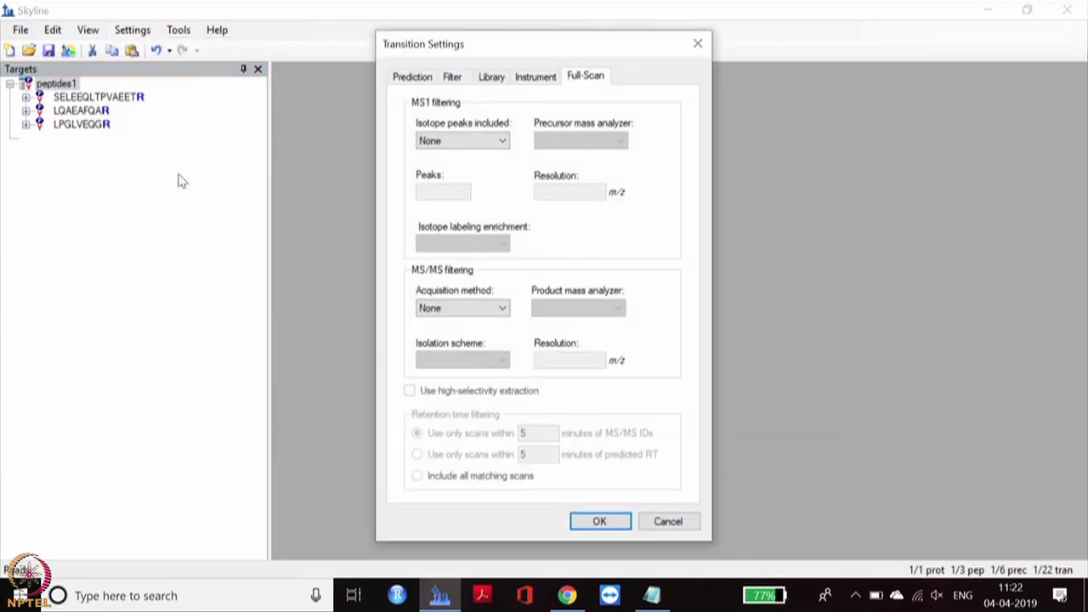
pyautogui.click(410, 78)
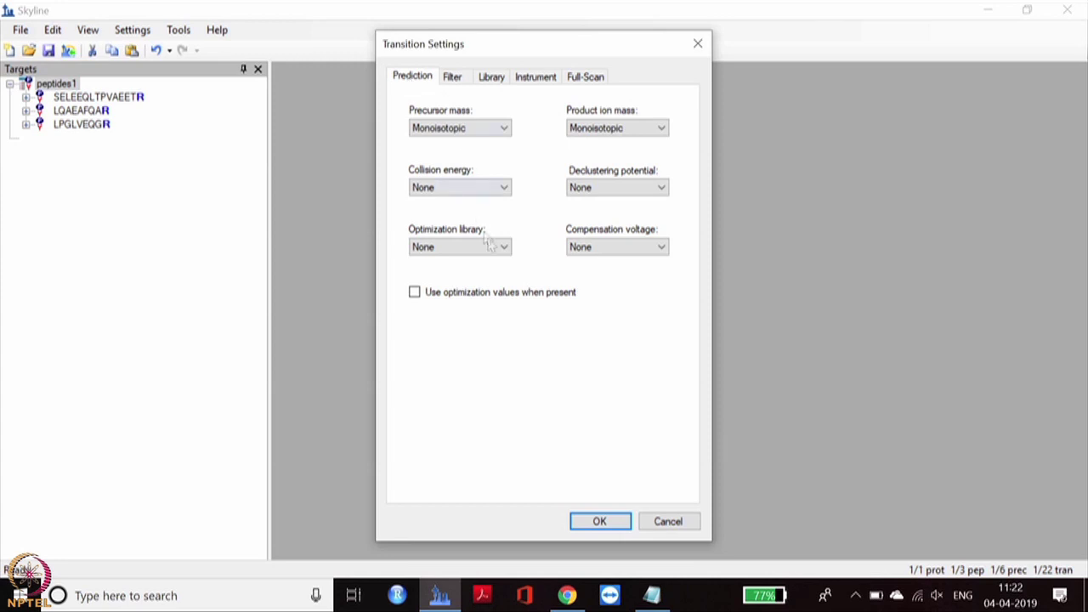
pyautogui.click(452, 78)
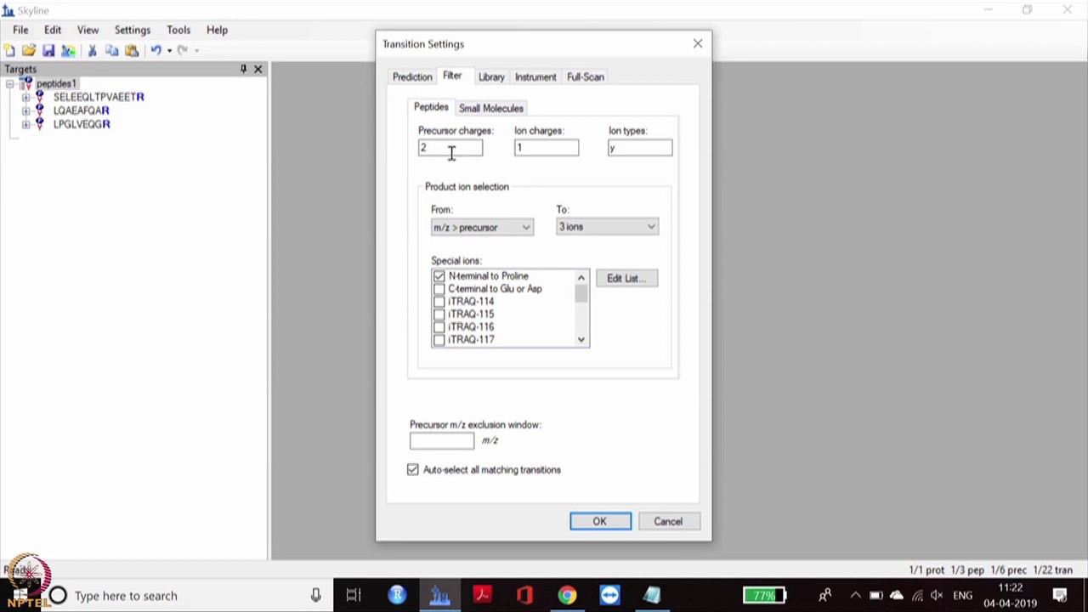
pyautogui.moveTo(452, 147)
pyautogui.click(493, 77)
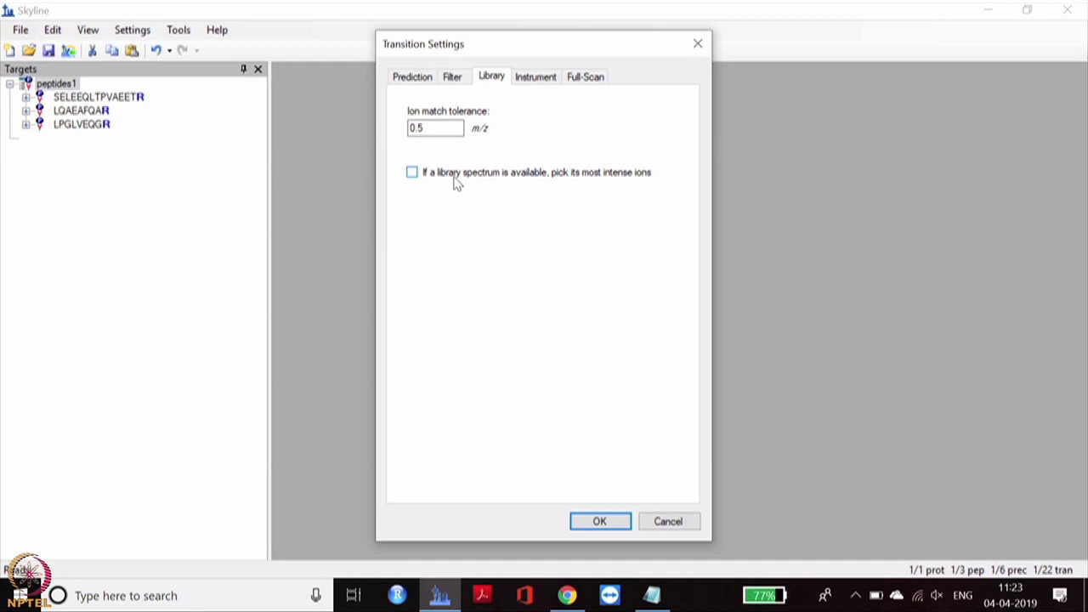
pyautogui.click(411, 174)
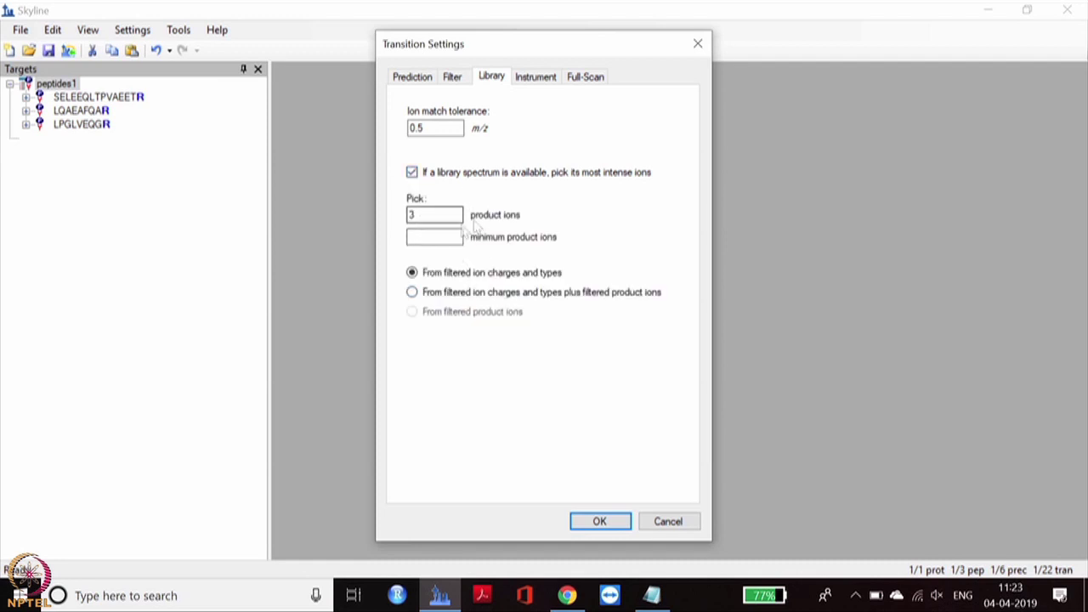
pyautogui.click(412, 173)
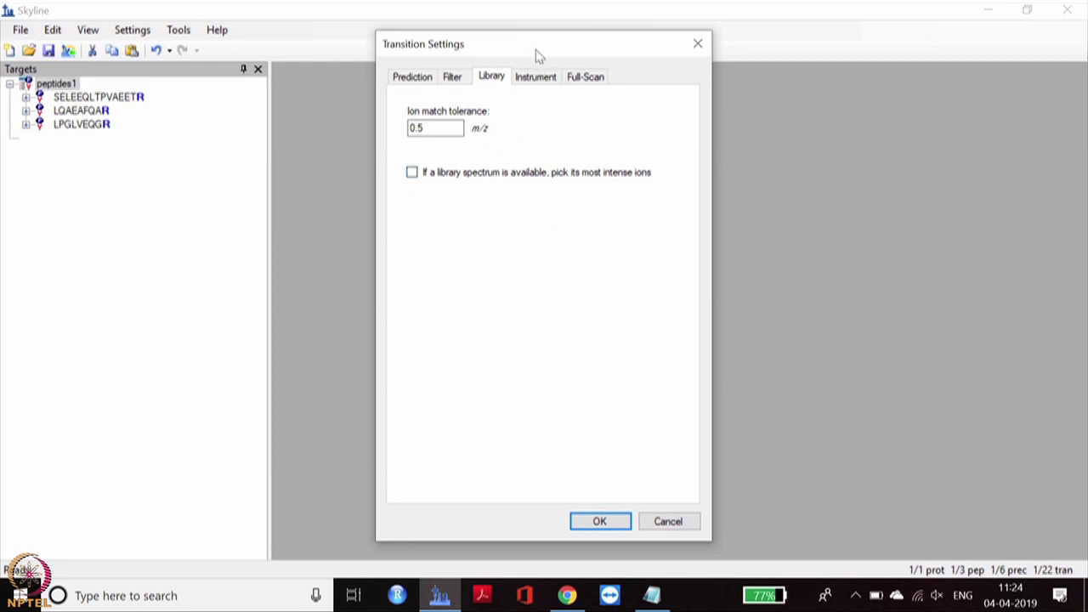
pyautogui.click(536, 78)
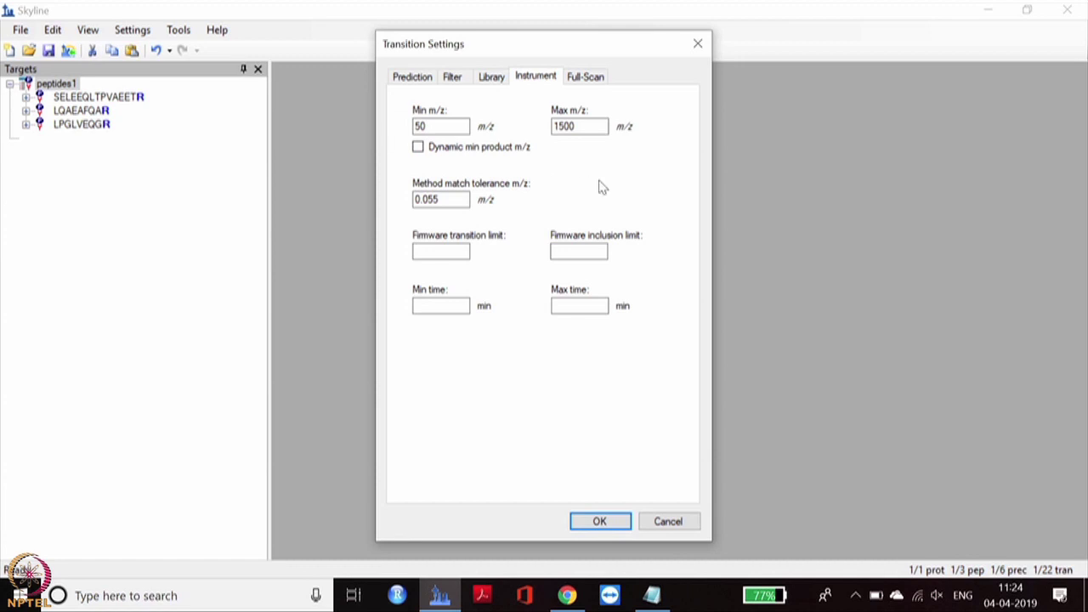
pyautogui.click(596, 78)
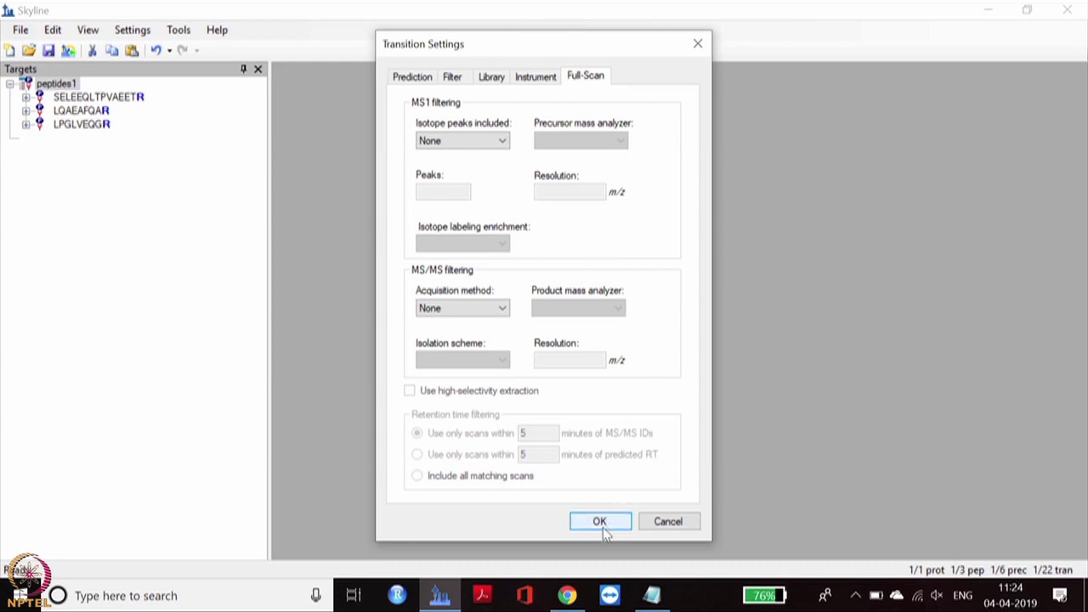
# Try the Targeted acquisition method for MS/MS filtering, set it back to None and accept the transition settings
pyautogui.click(495, 310)
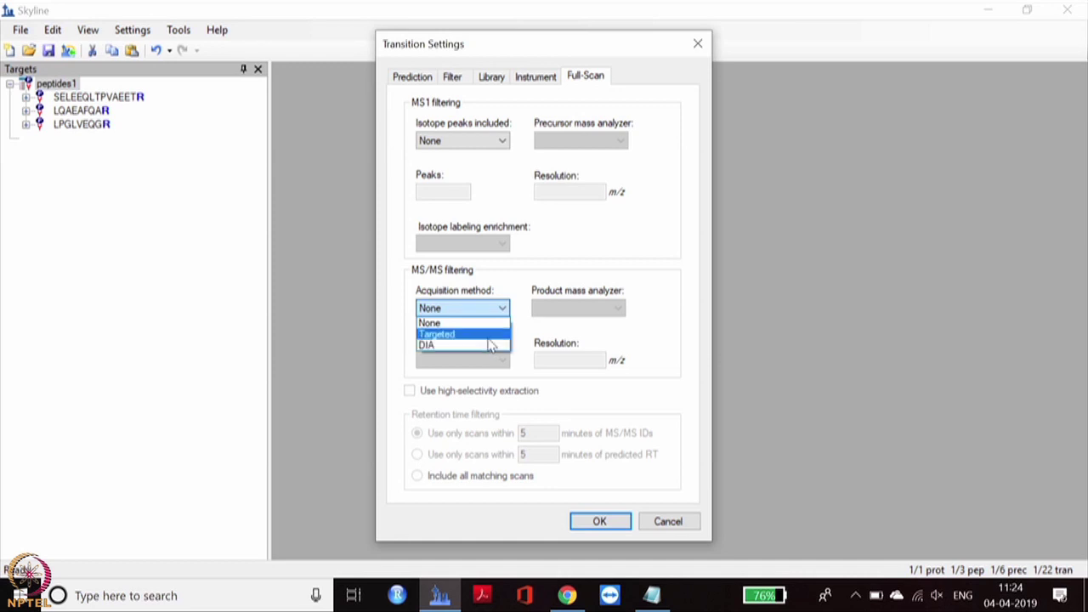
pyautogui.click(489, 337)
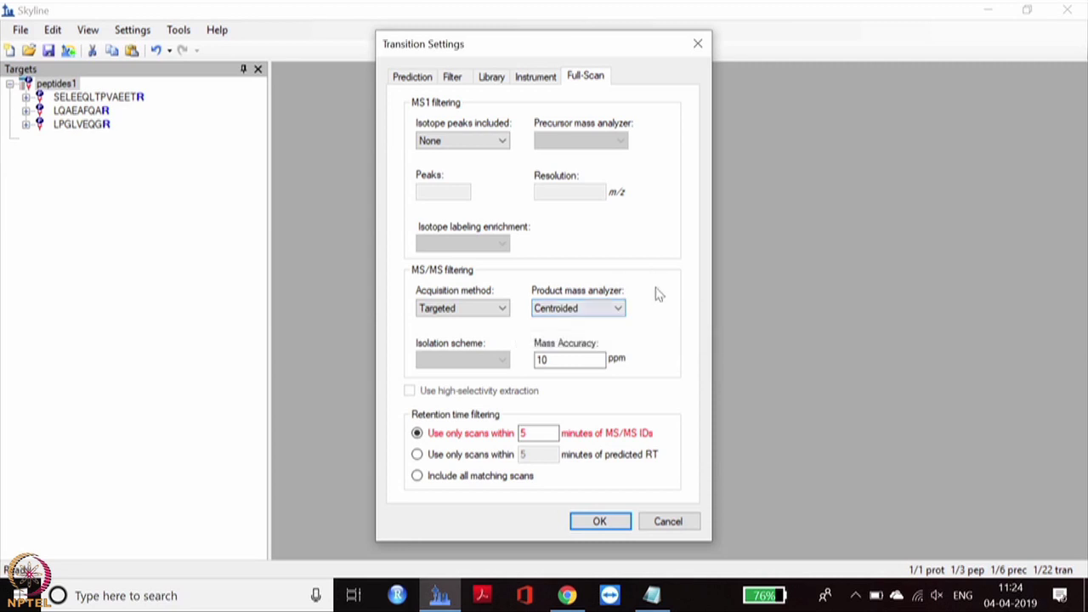
pyautogui.click(468, 309)
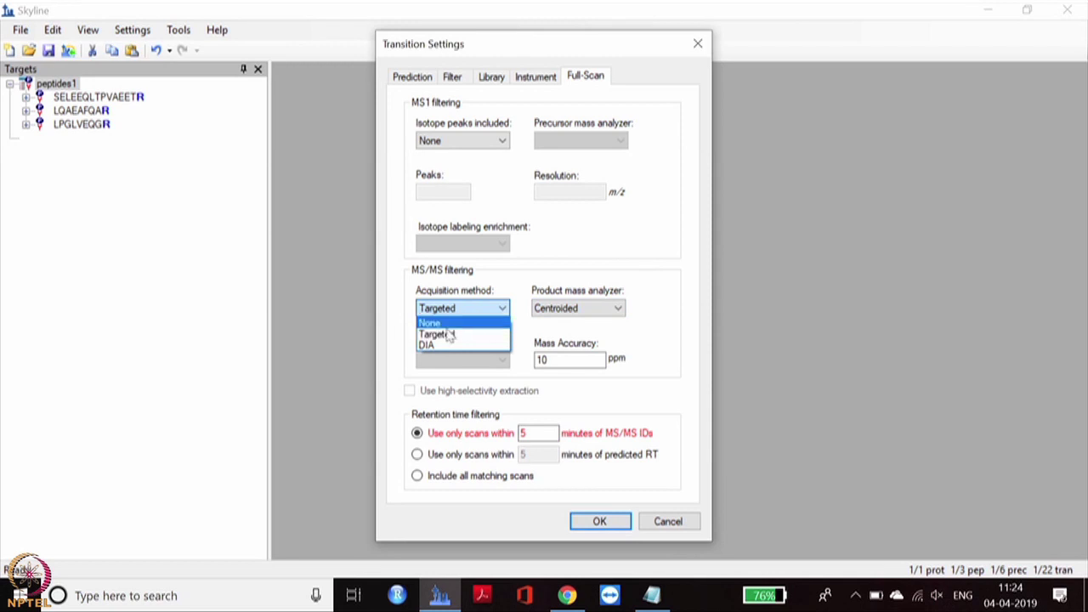
pyautogui.click(445, 323)
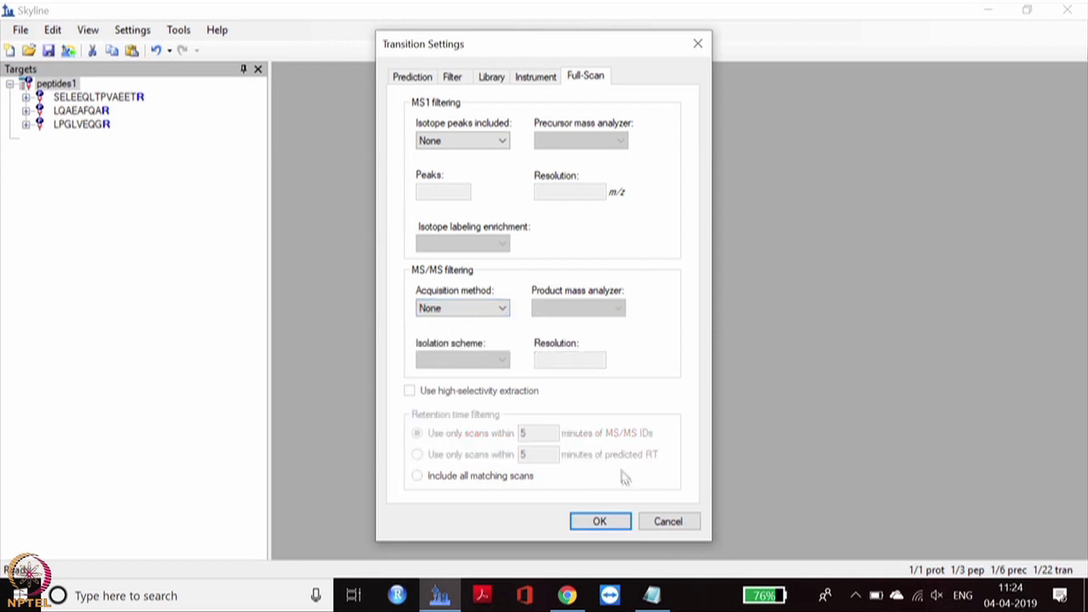
pyautogui.click(619, 527)
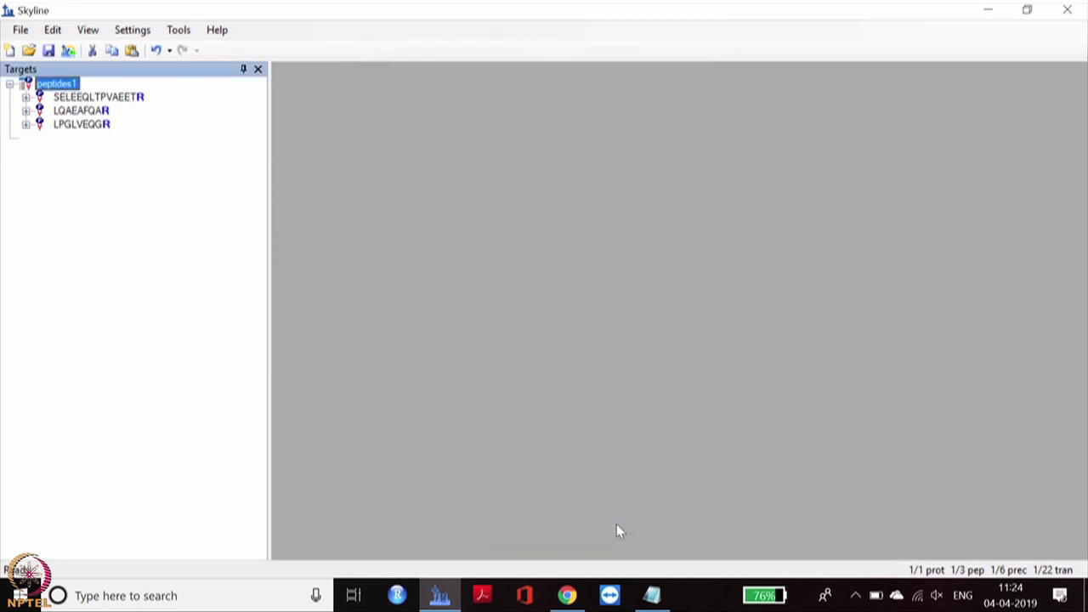
pyautogui.click(135, 31)
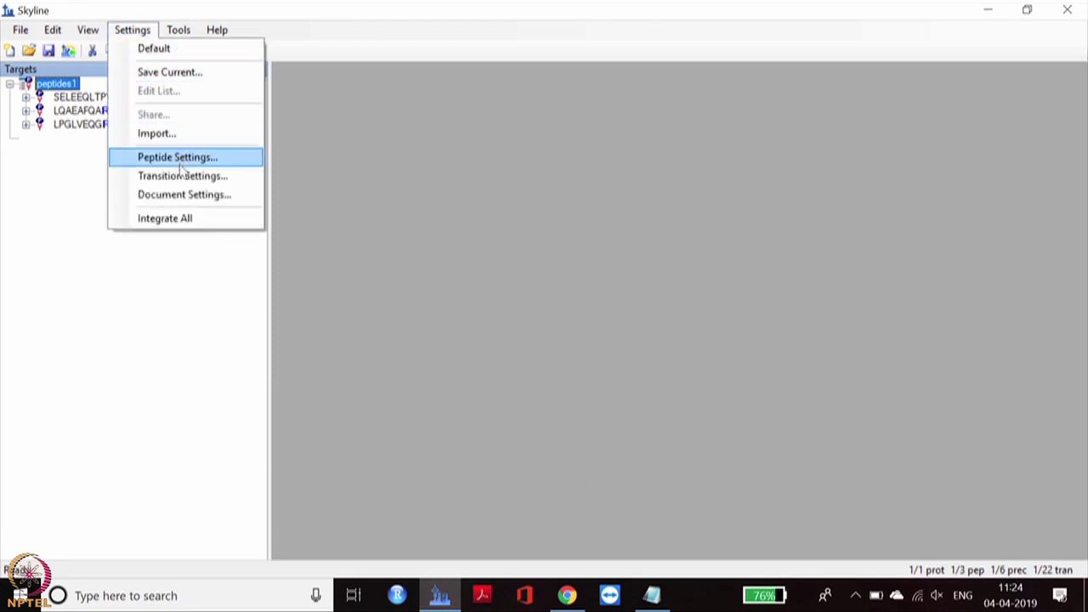
pyautogui.click(80, 191)
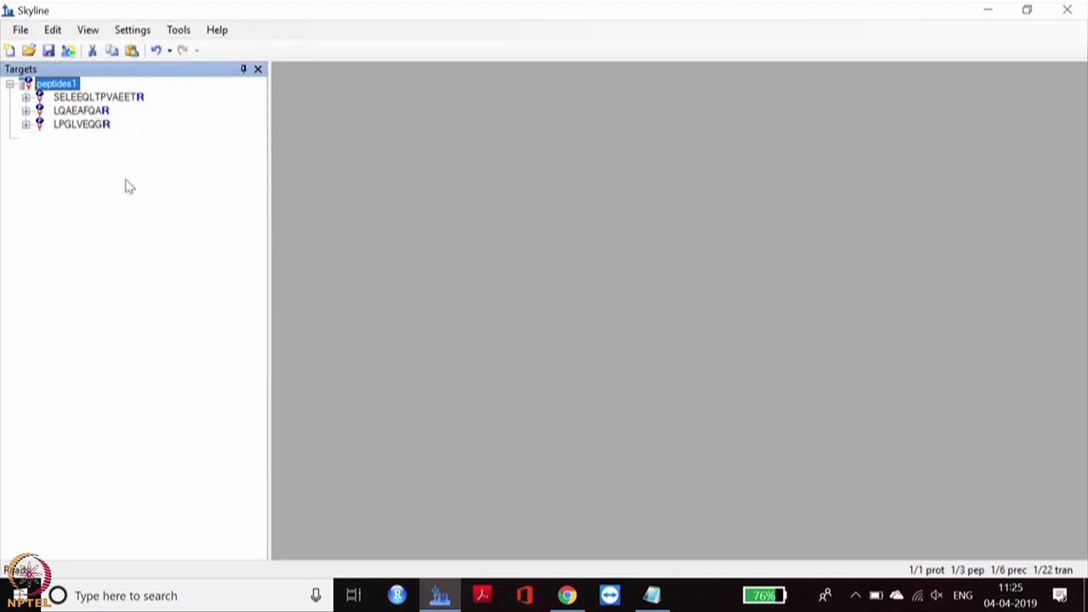
# Expand the three peptides in the target list to inspect their light and heavy precursors
pyautogui.click(26, 98)
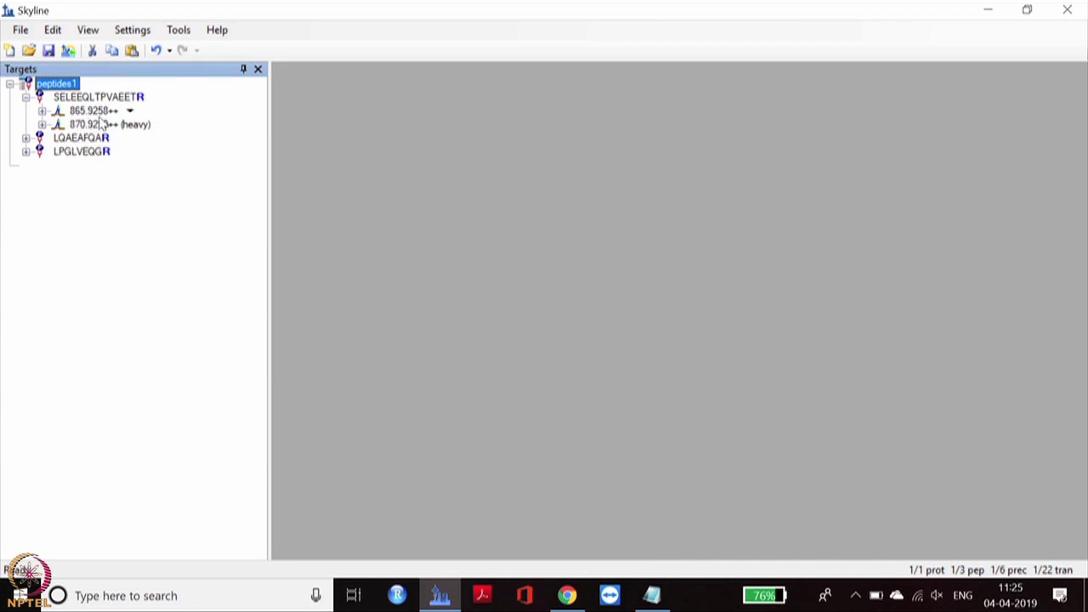
pyautogui.moveTo(83, 132)
pyautogui.moveTo(128, 132)
pyautogui.click(25, 137)
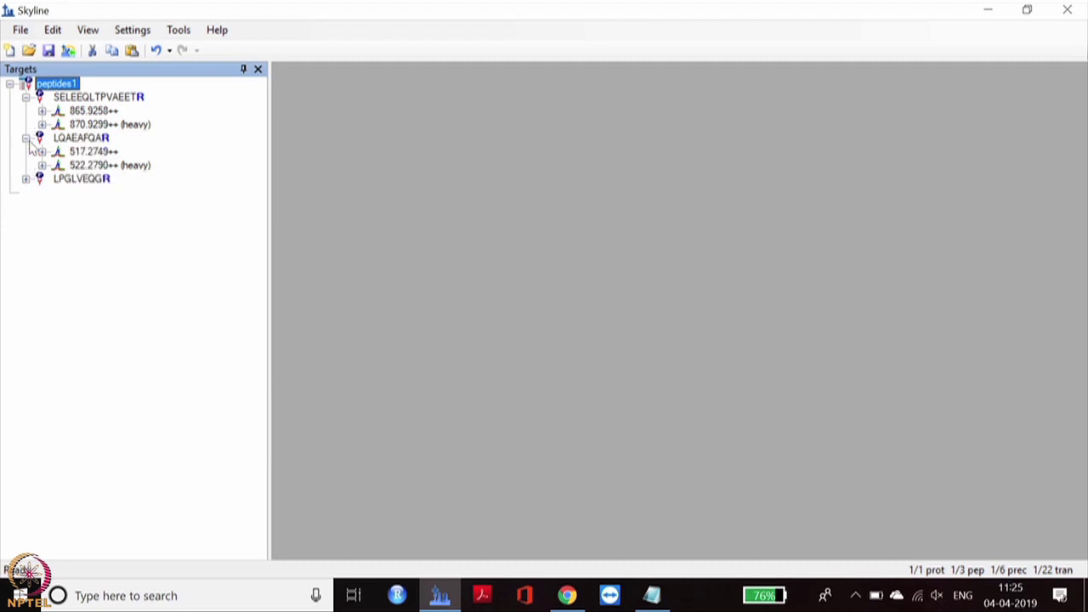
pyautogui.click(26, 179)
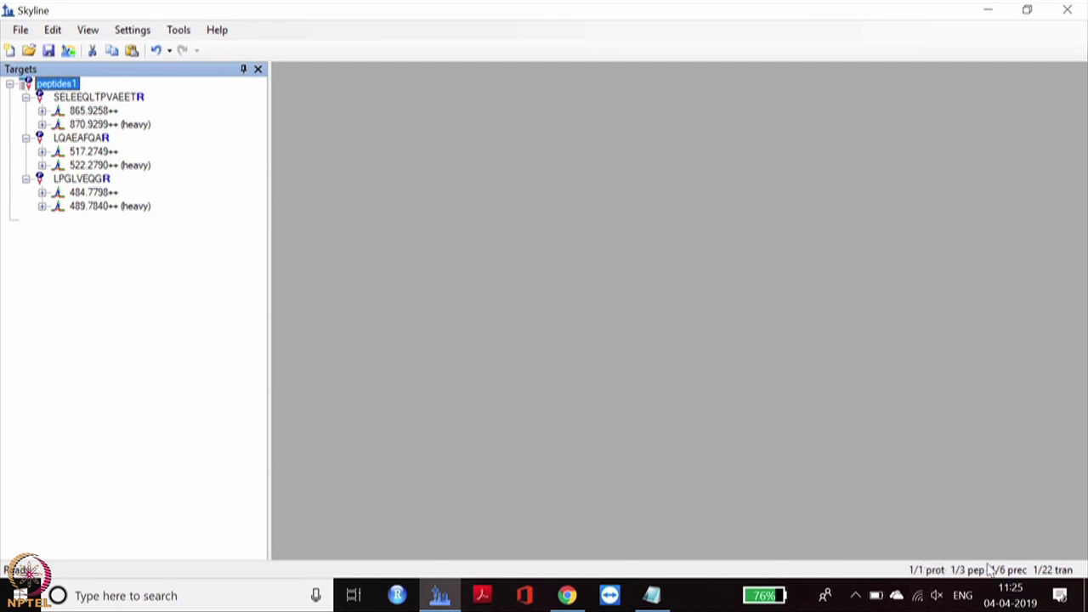
# Step through the peptides and their precursors from SELEEQLTPVAEETR down to the end of the target list to examine the entries
pyautogui.click(85, 100)
pyautogui.press('Down')
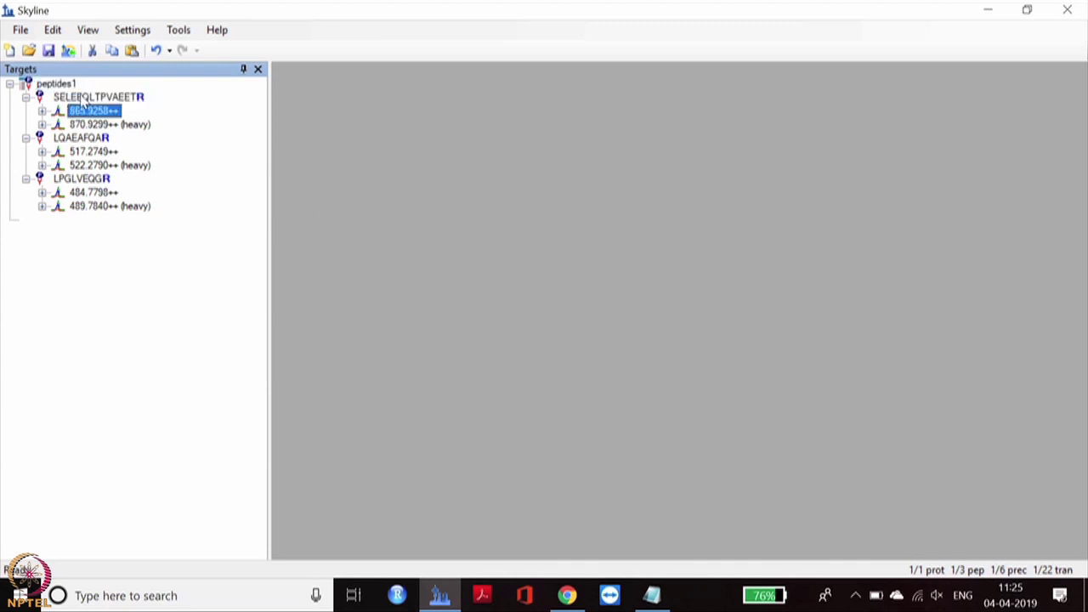
pyautogui.press('Down')
pyautogui.press('Down')
pyautogui.press('Down')
pyautogui.press('Down')
pyautogui.press('Down')
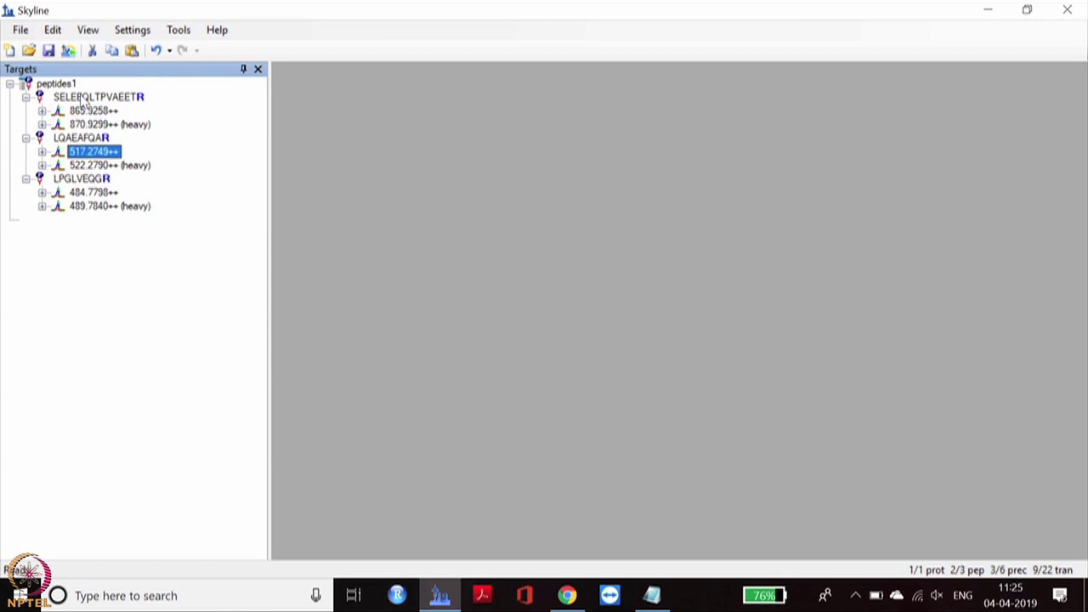
pyautogui.press('Down')
pyautogui.press('Down')
pyautogui.press('Down')
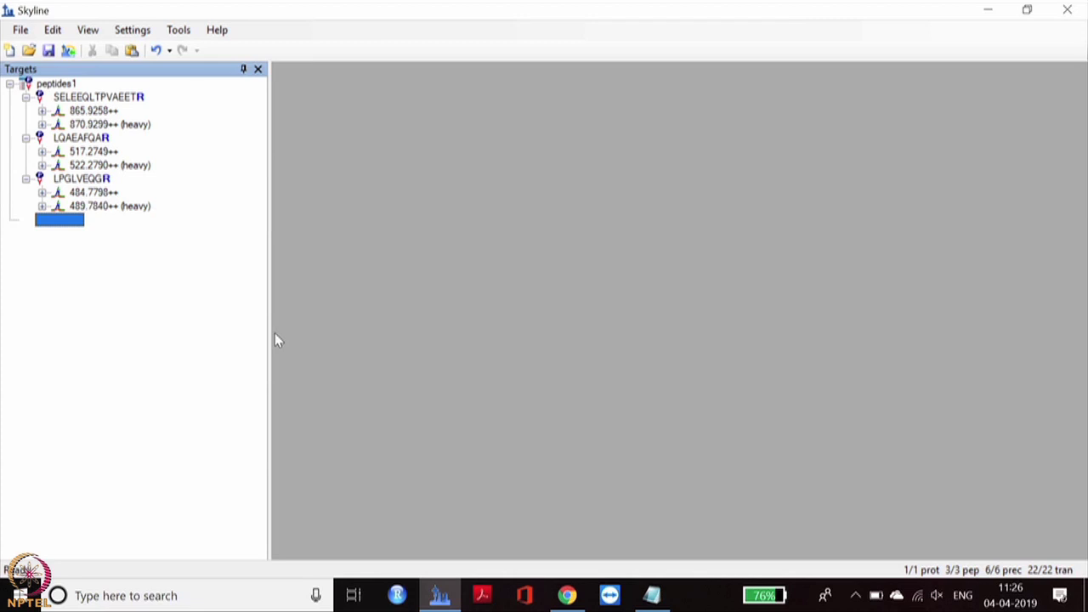
# Save the document as MOOC in the Skyline Demo folder on the desktop
pyautogui.click(21, 30)
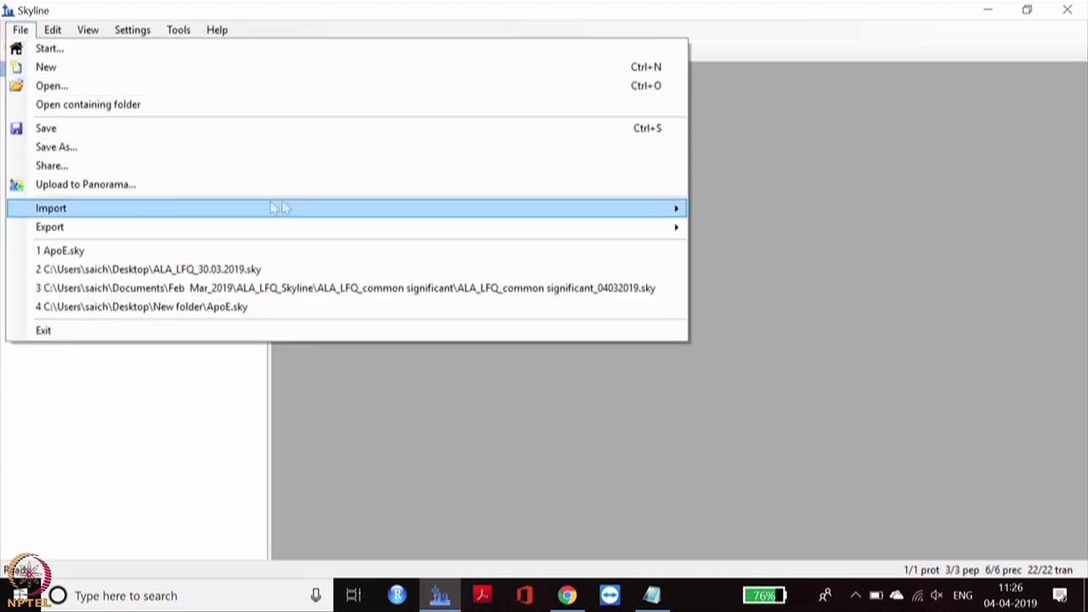
pyautogui.press('a')
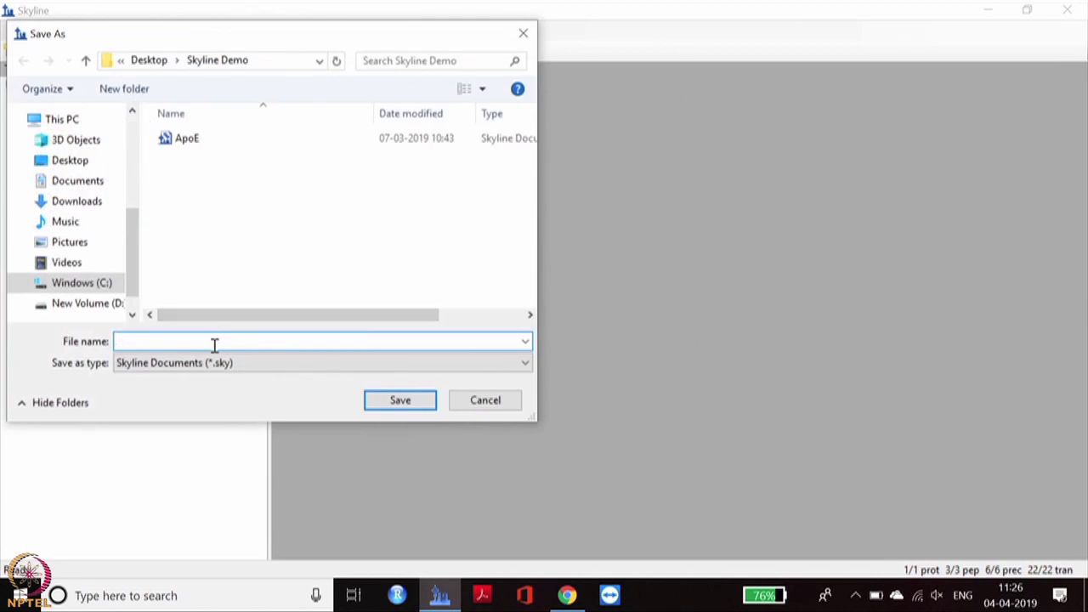
pyautogui.write('MOOC')
pyautogui.click(396, 401)
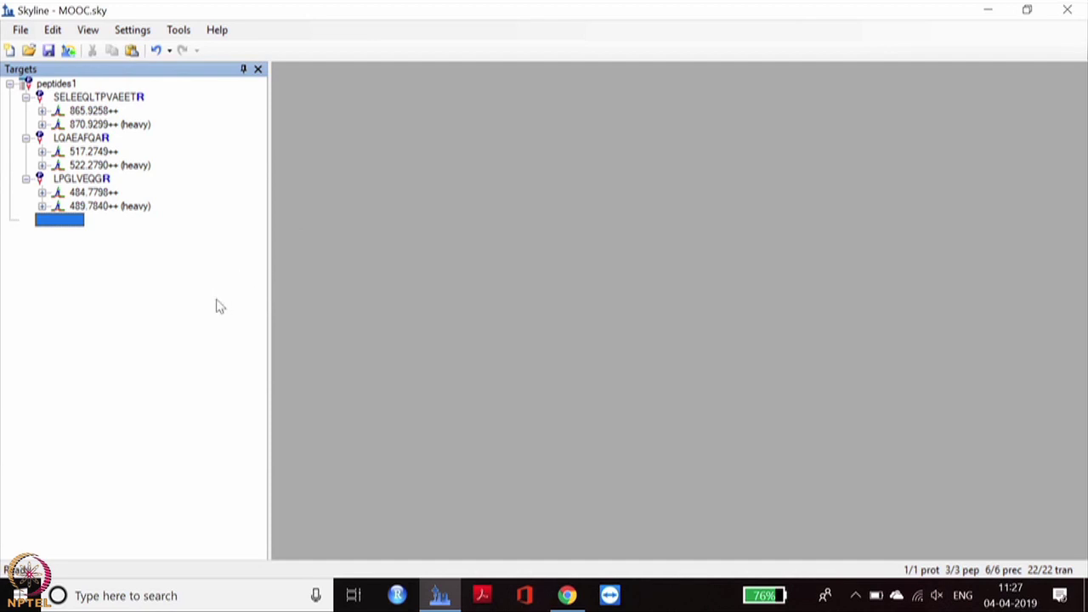
# Set up a transition list export for the Thermo Altis instrument type with start and end RTs enabled
pyautogui.click(20, 31)
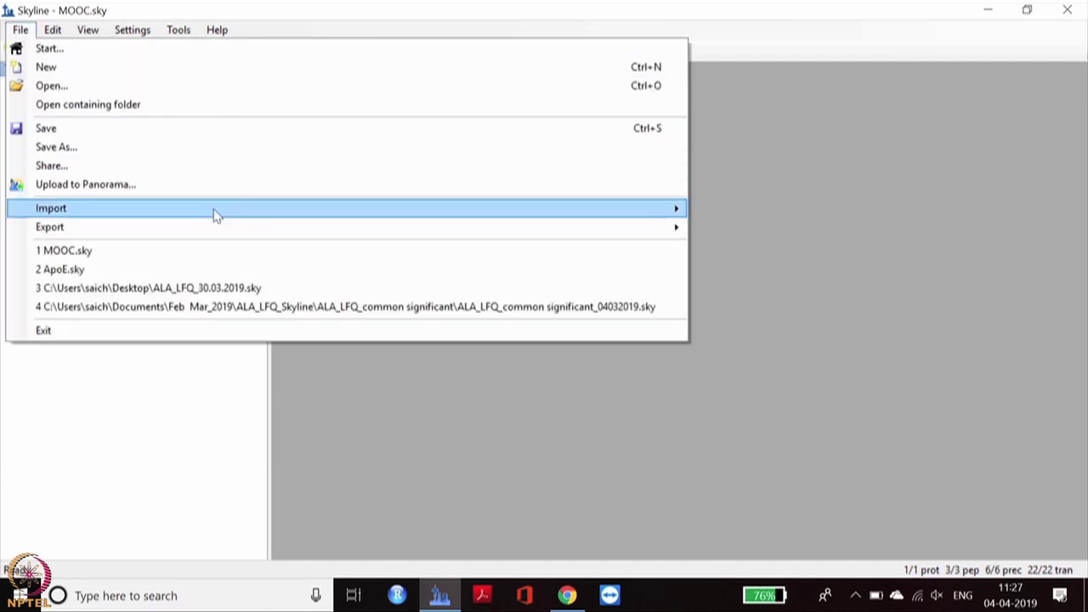
pyautogui.moveTo(541, 238)
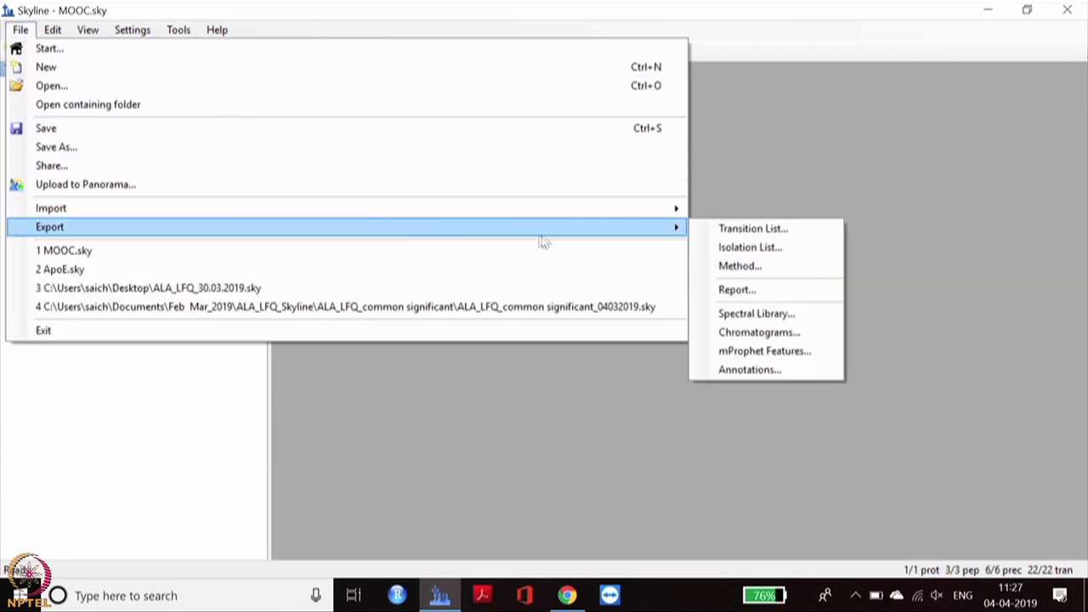
pyautogui.click(728, 230)
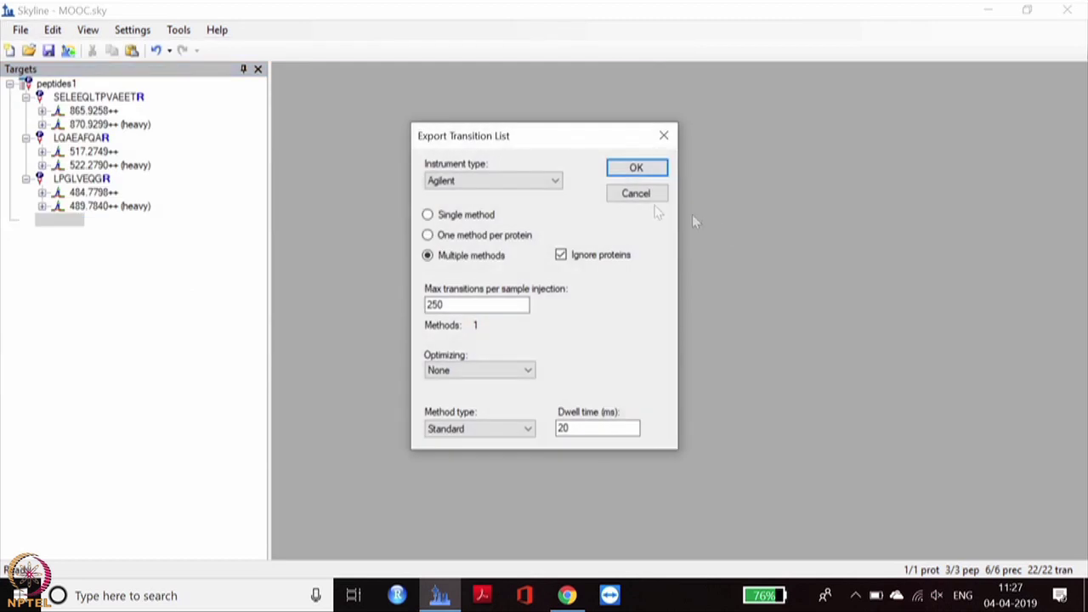
pyautogui.click(555, 182)
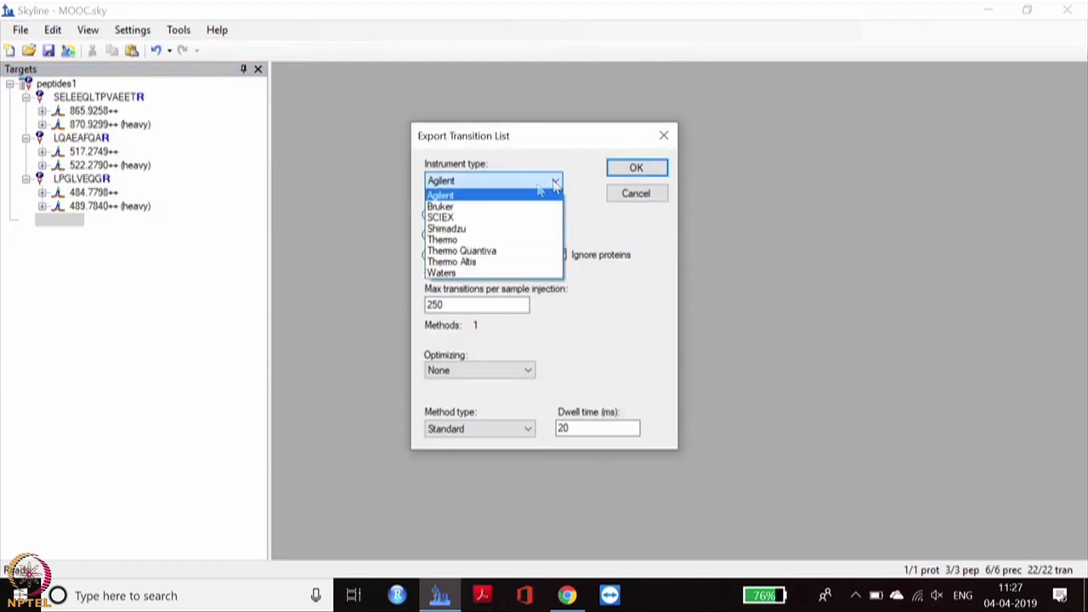
pyautogui.click(487, 264)
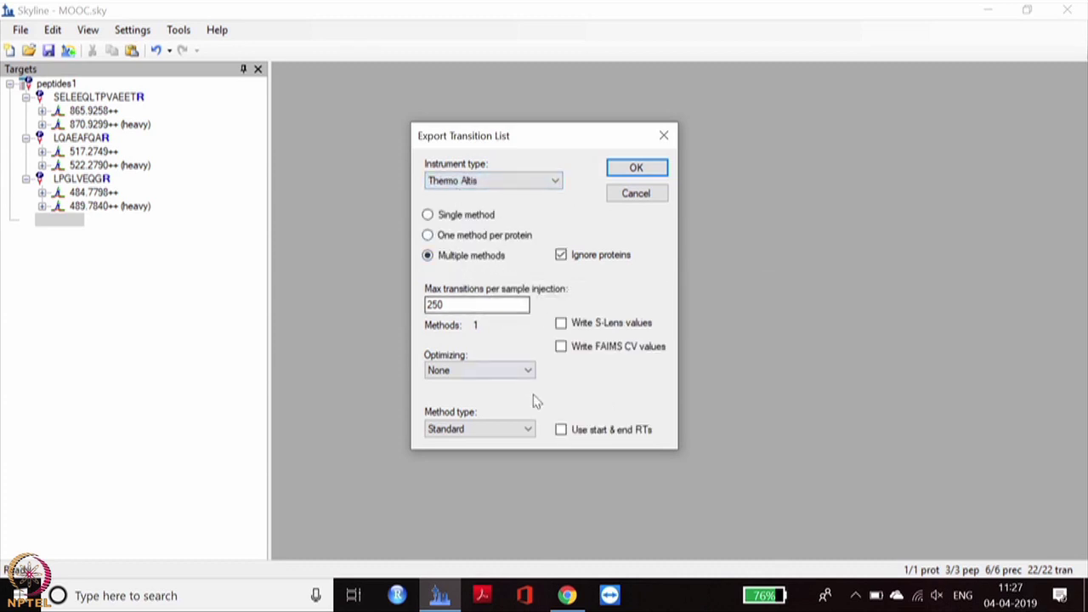
pyautogui.click(562, 431)
# Accept the instrument's default collision energy settings and export the file as "transition list" in the Skyline Demo folder
pyautogui.click(660, 169)
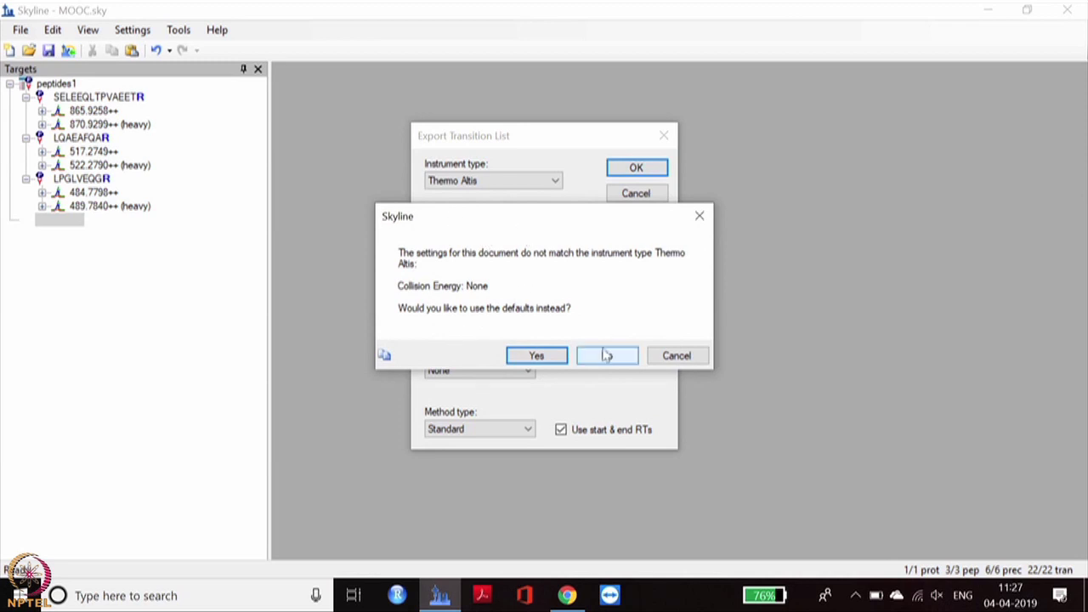
pyautogui.click(536, 355)
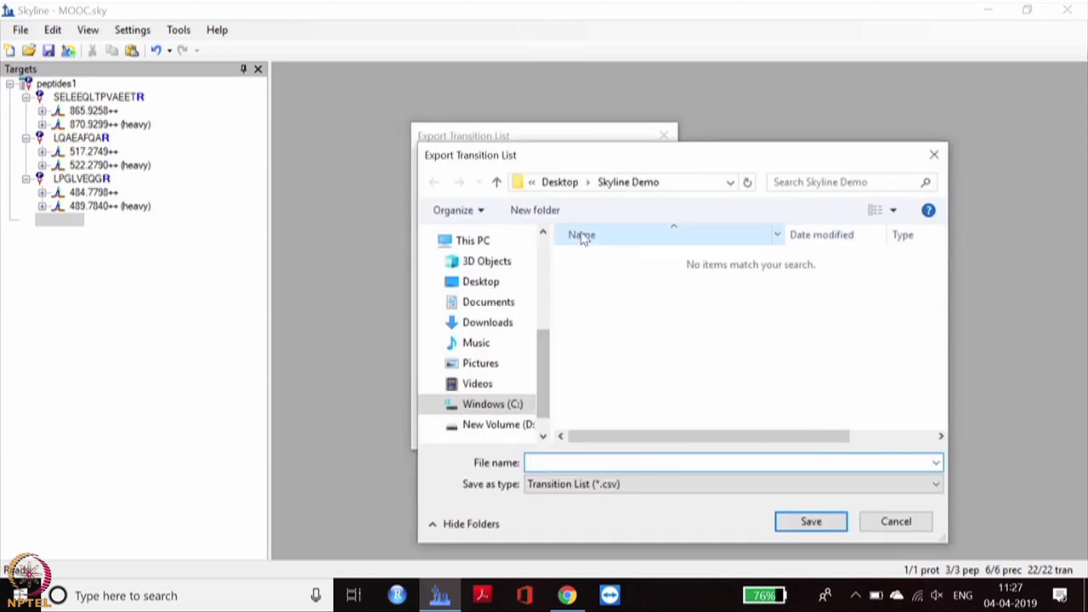
pyautogui.write('transition list')
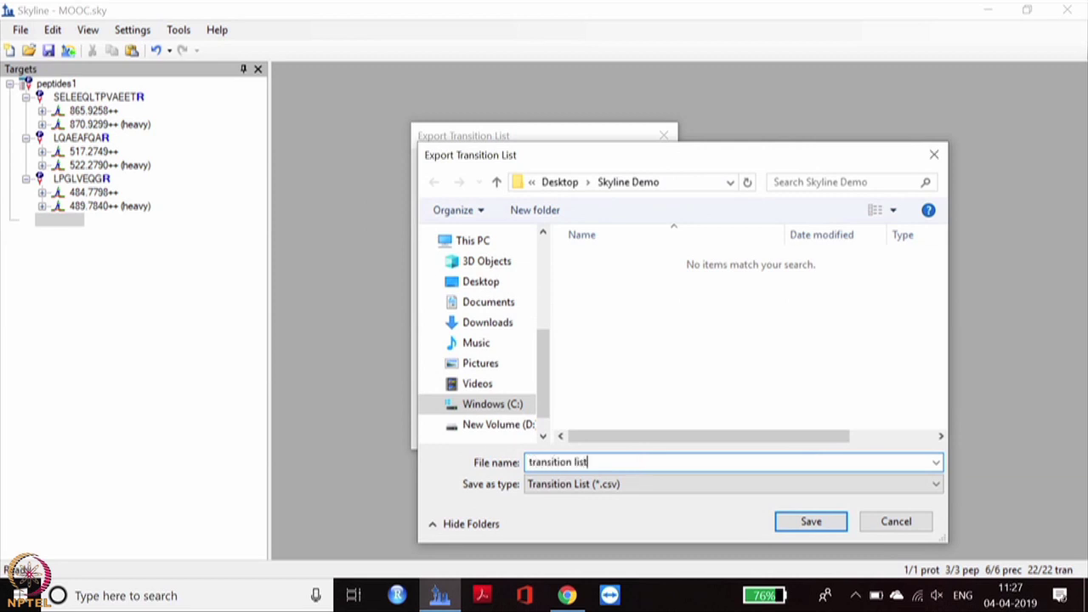
pyautogui.click(835, 522)
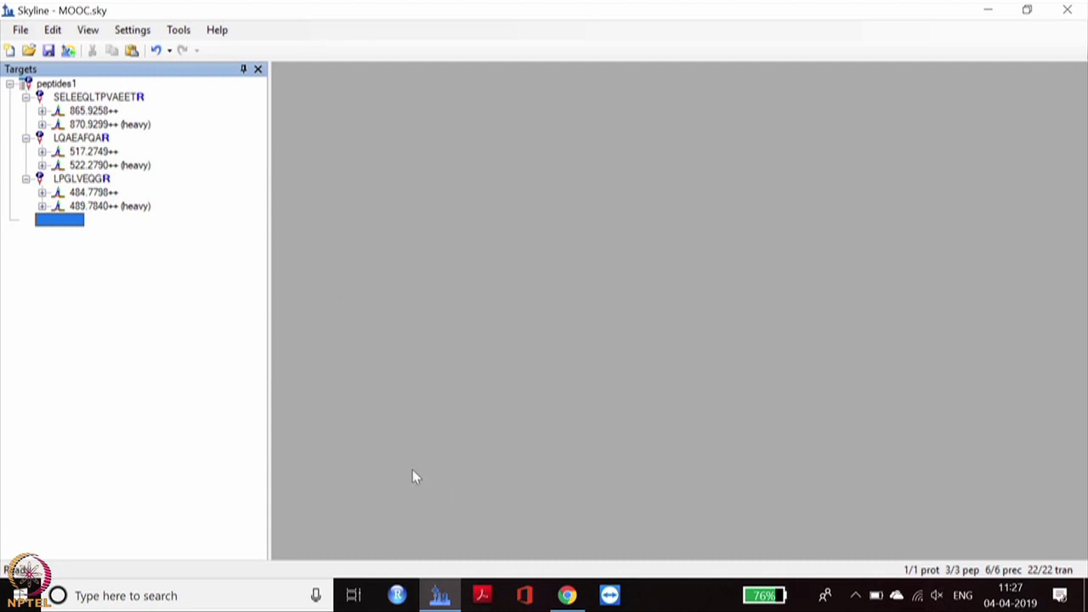
# Minimize Skyline and view the exported transition list_0001 file in Excel
pyautogui.click(988, 10)
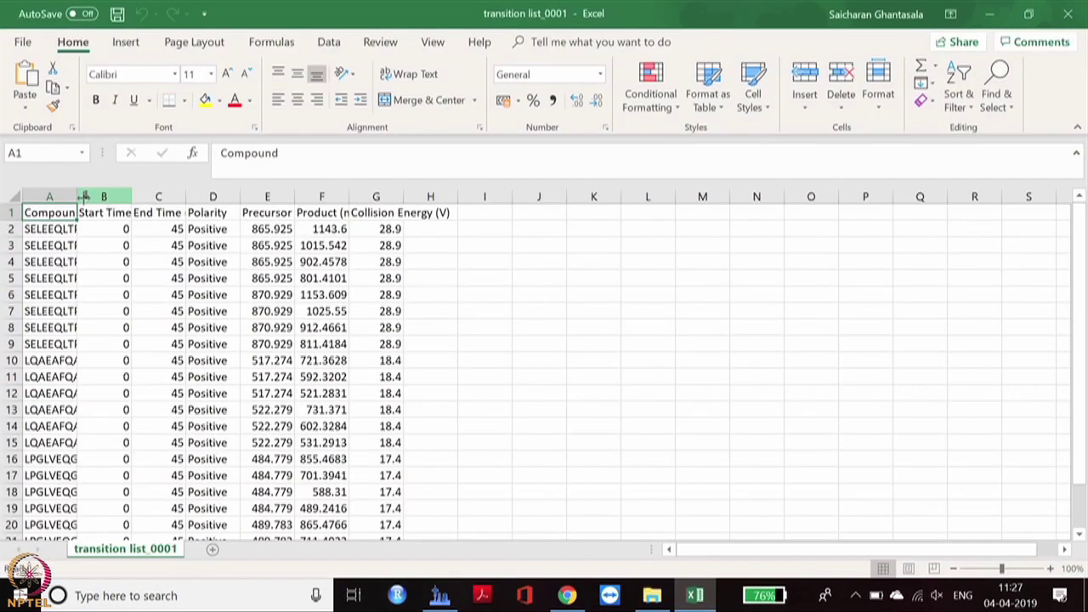
# Fit all columns of the transition list to their contents and review the compound, precursor m/z and product m/z entries
pyautogui.click(12, 204)
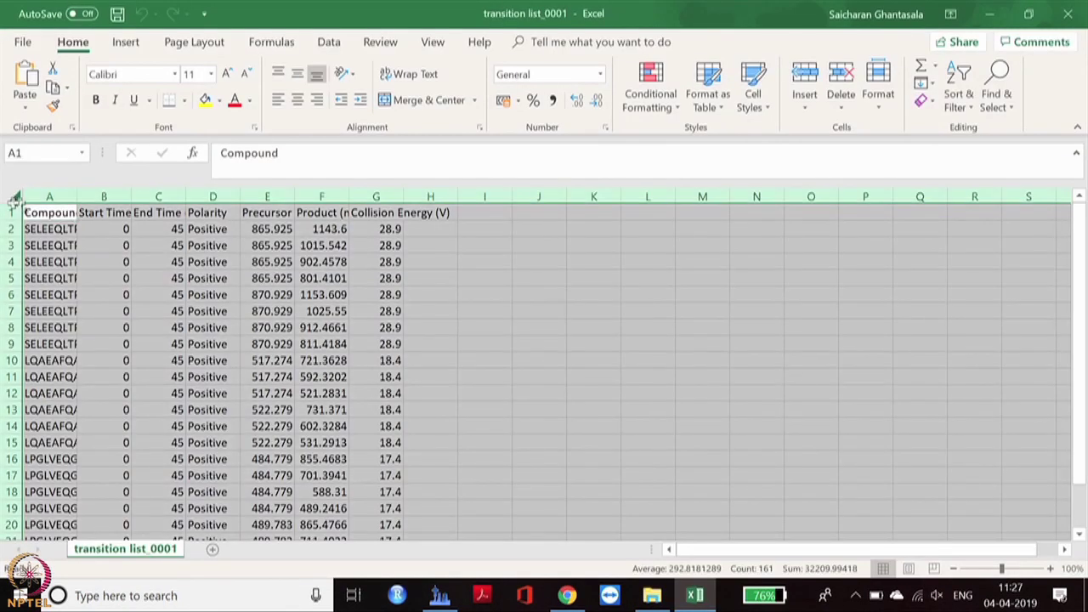
pyautogui.doubleClick(77, 196)
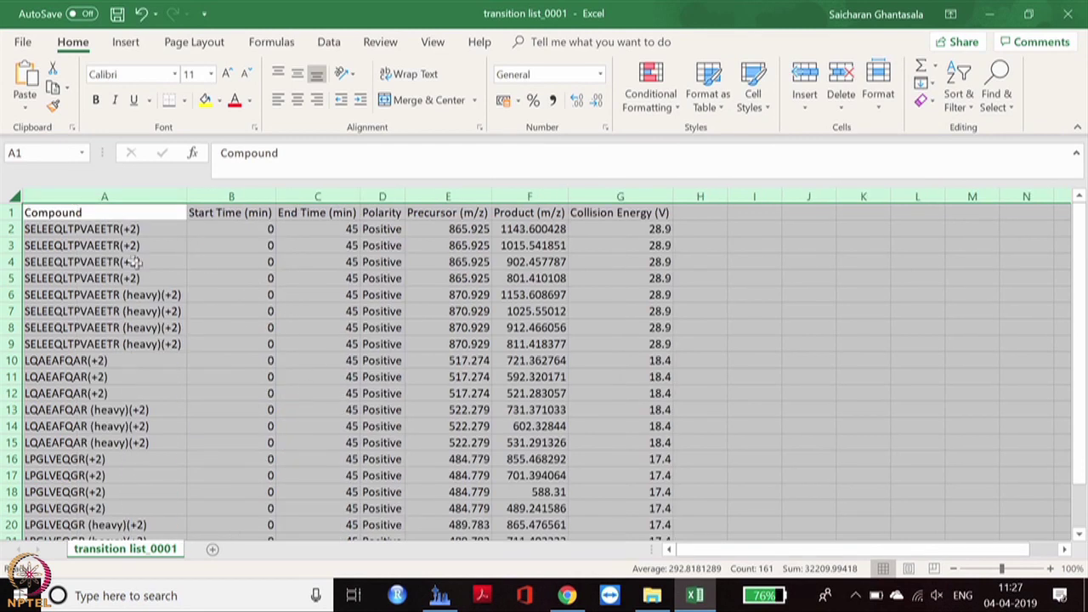
pyautogui.click(89, 235)
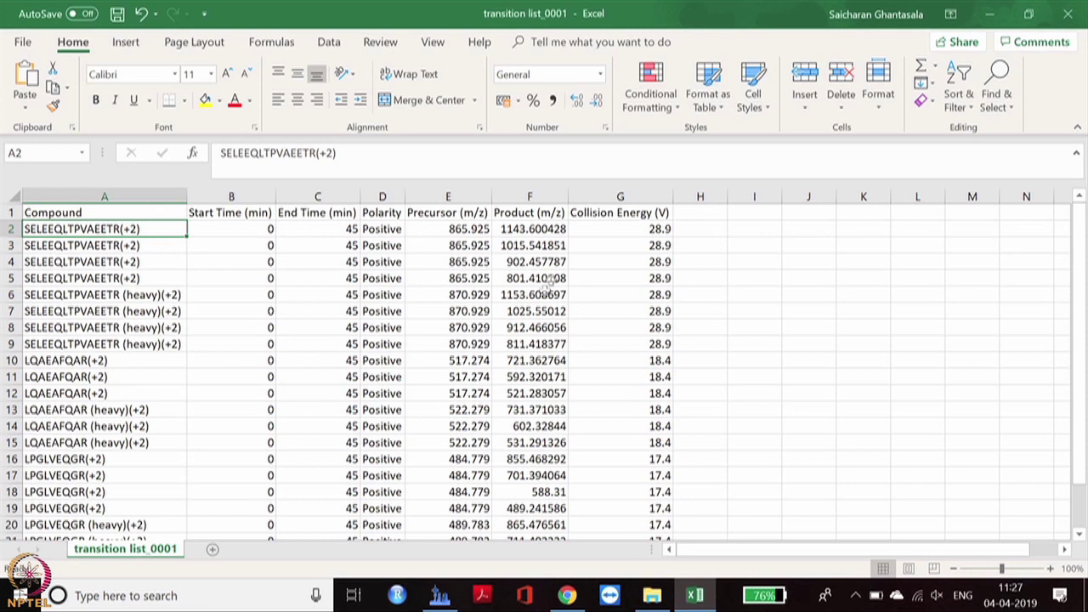
pyautogui.click(459, 212)
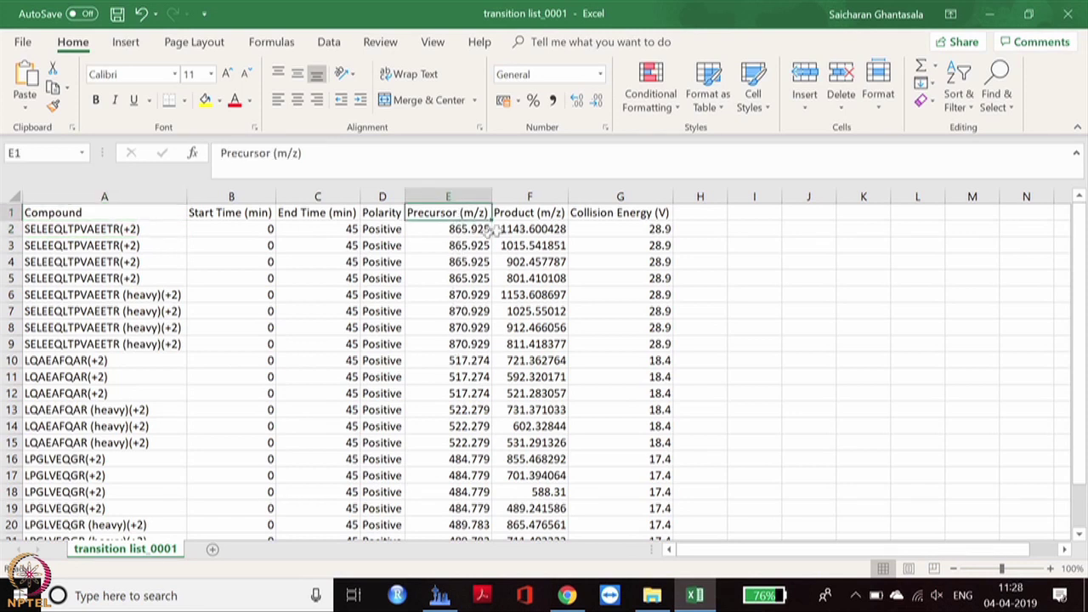
pyautogui.click(531, 212)
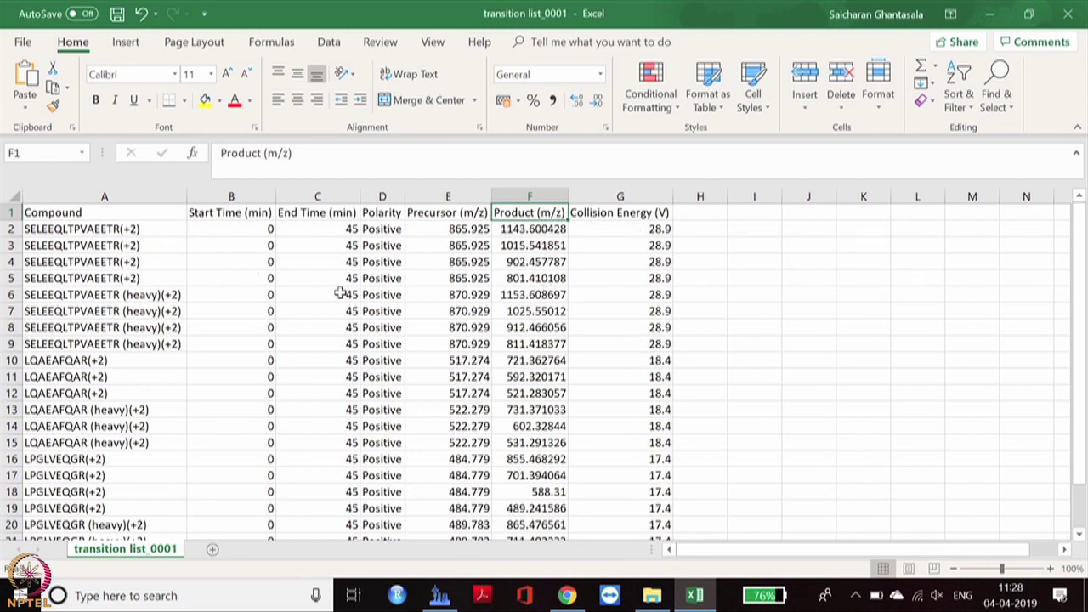
pyautogui.scroll(-9, 517, 379)
pyautogui.scroll(9, 517, 379)
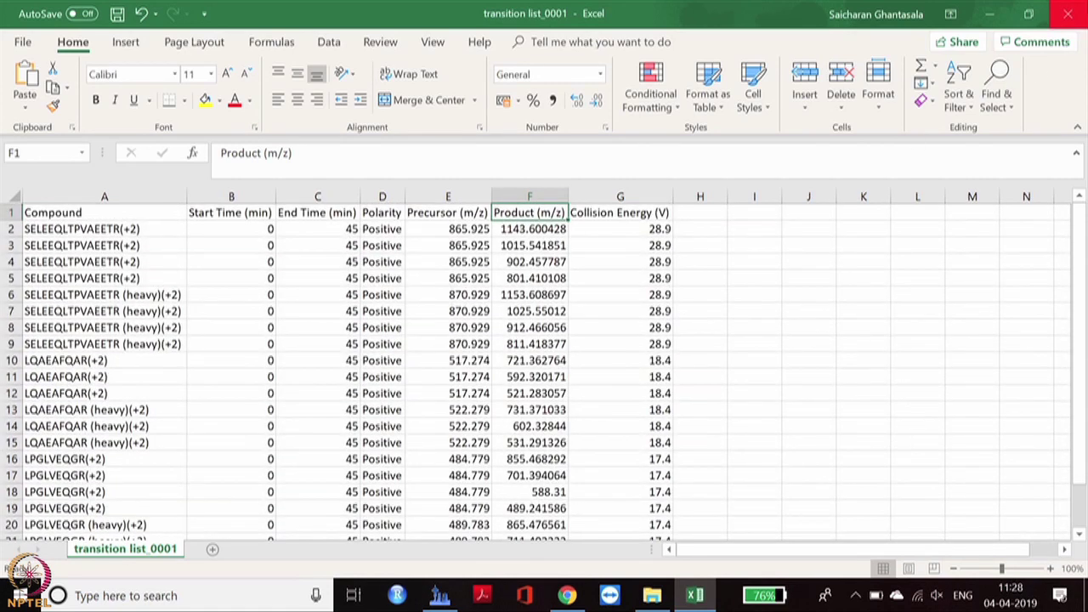
# Close the transition list without saving the changes and switch back to Skyline
pyautogui.click(1067, 13)
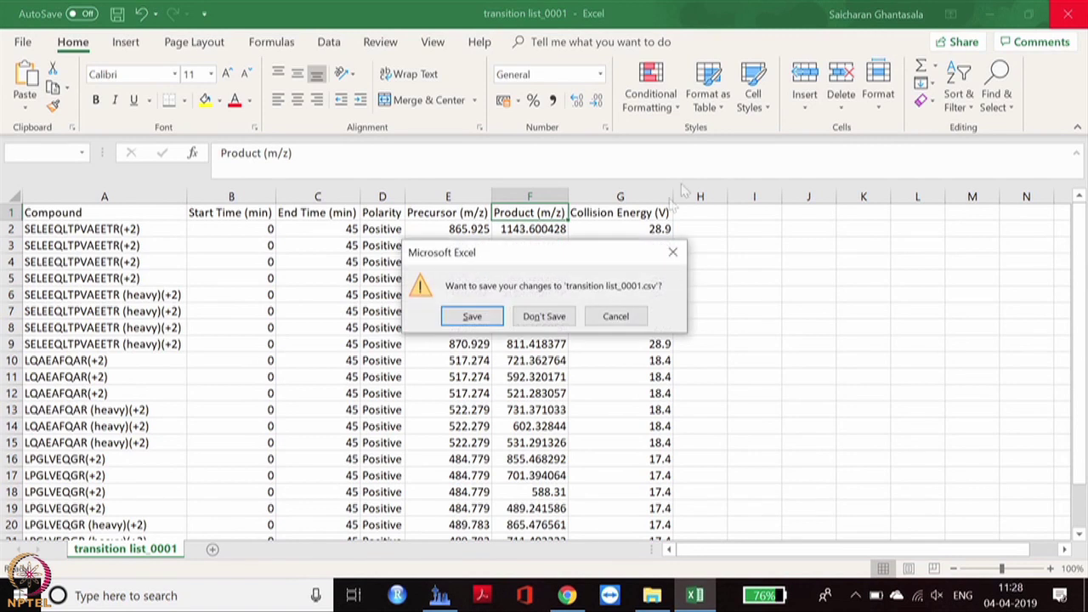
pyautogui.click(541, 316)
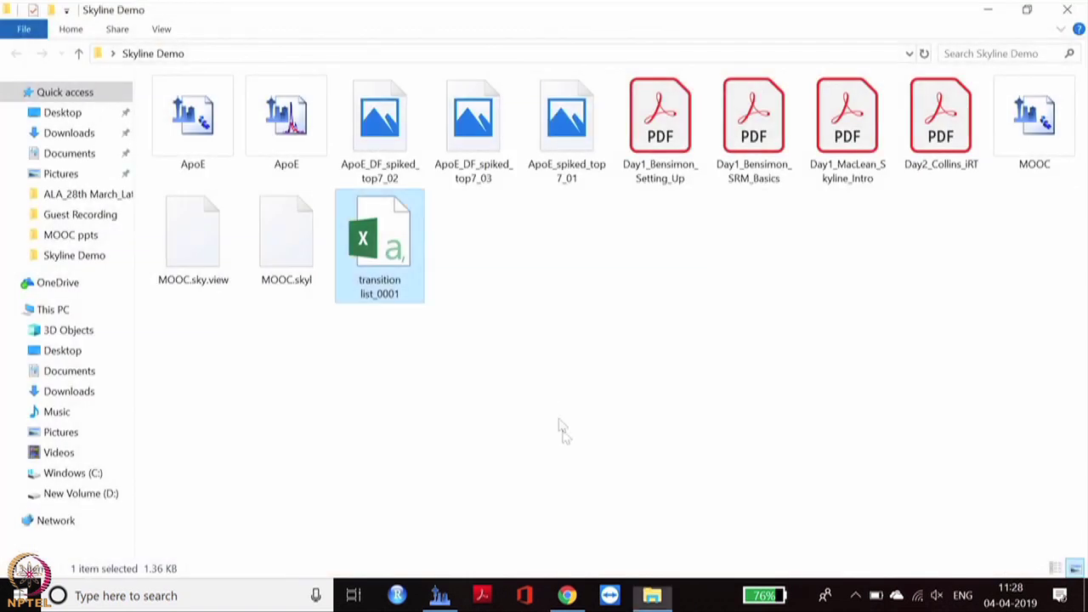
pyautogui.click(450, 599)
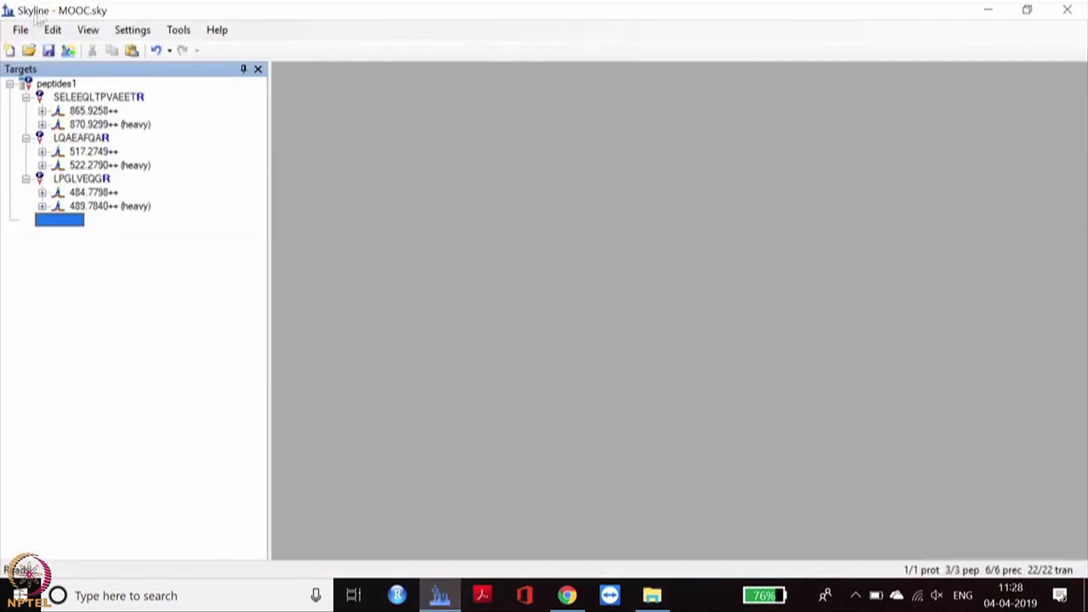
# Export a standard isolation list for the Thermo Fusion instrument type with one method per protein
pyautogui.click(20, 30)
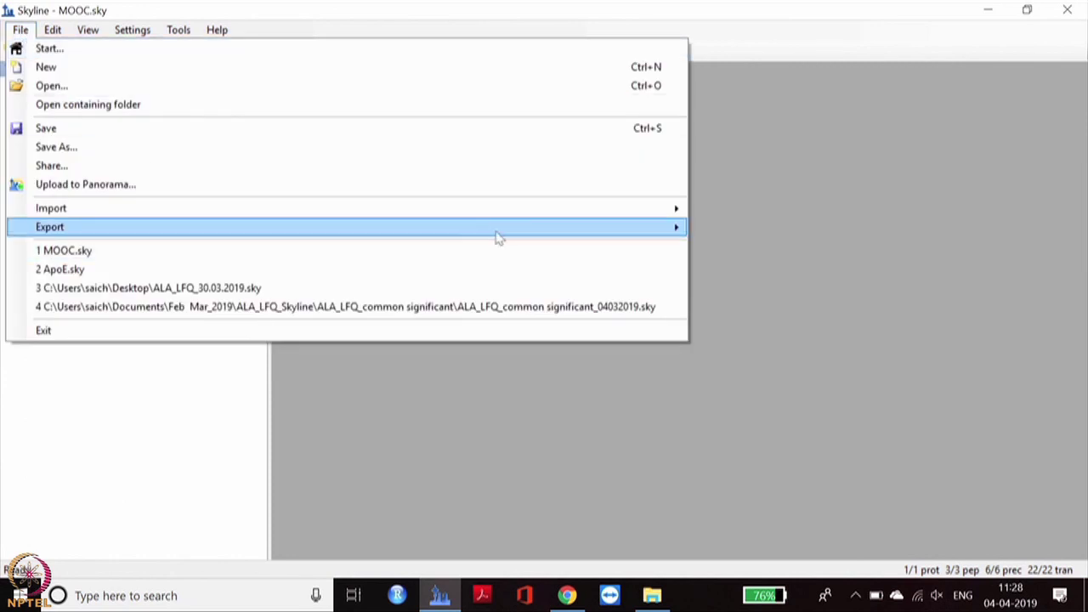
pyautogui.moveTo(501, 238)
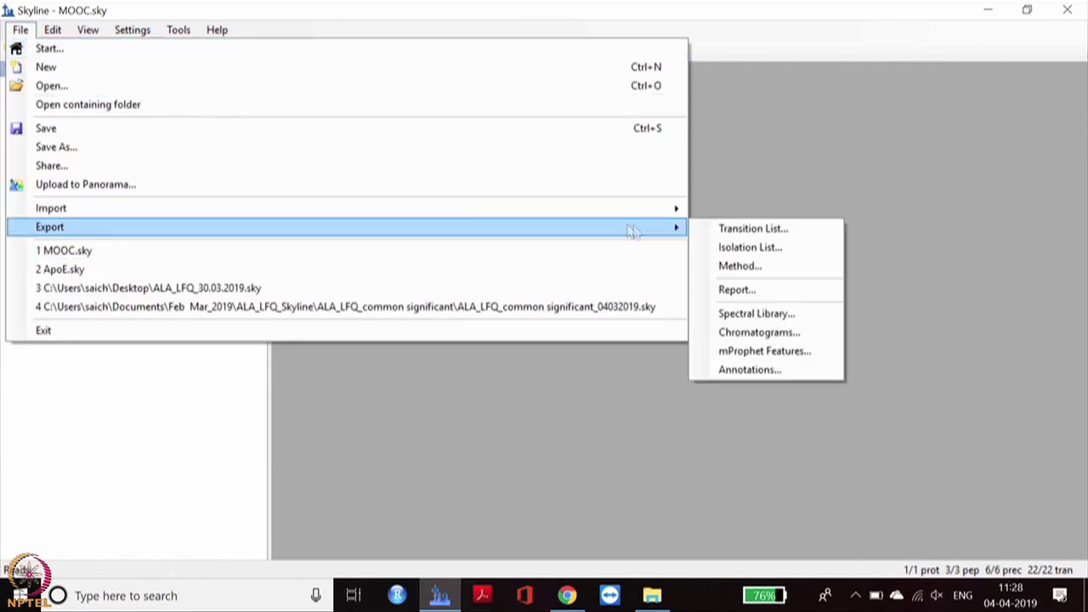
pyautogui.click(724, 245)
pyautogui.click(514, 180)
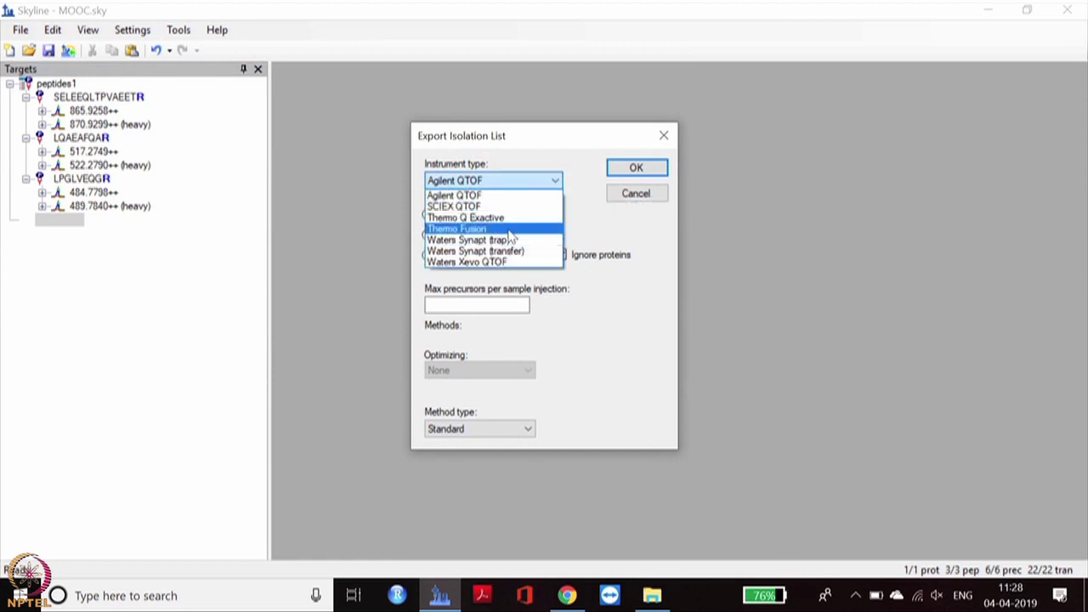
pyautogui.click(471, 229)
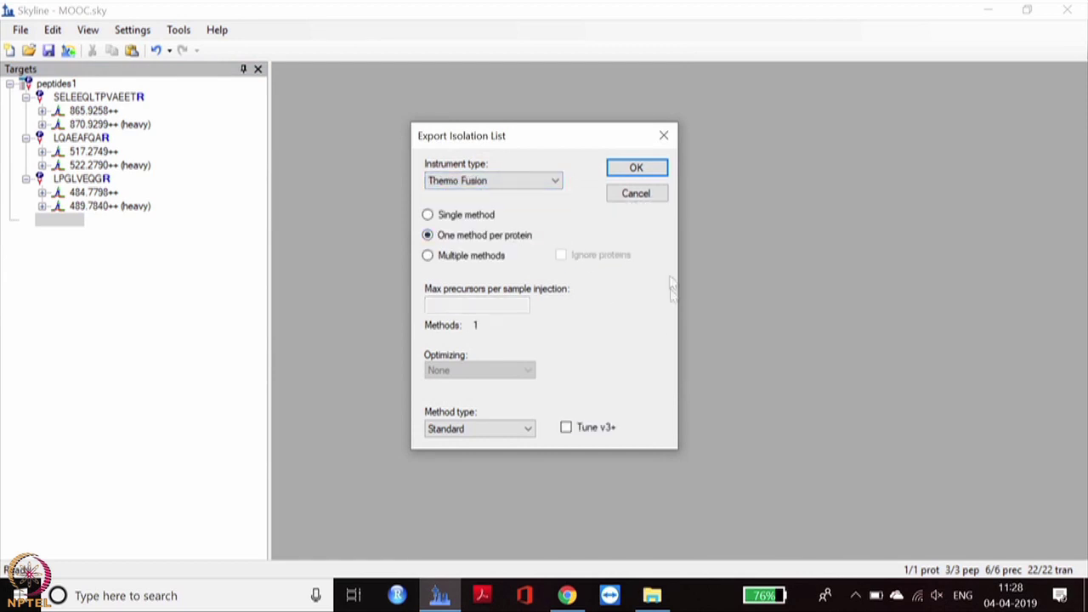
pyautogui.click(657, 171)
pyautogui.click(809, 523)
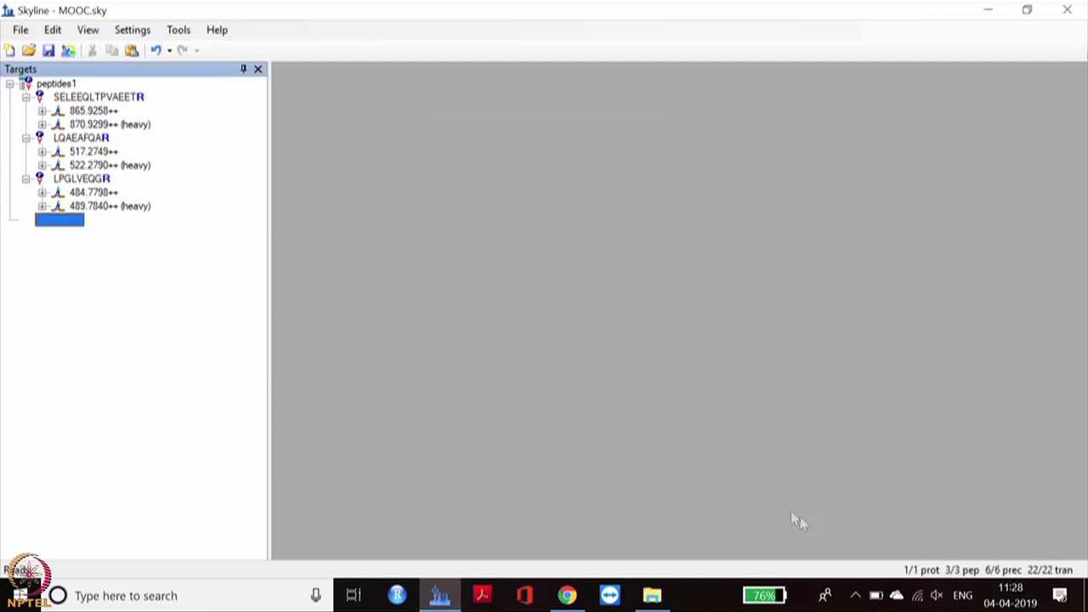
# Open the exported isolation_0001_peptides1 file from the Skyline Demo folder in Excel and widen the m/z column
pyautogui.click(652, 595)
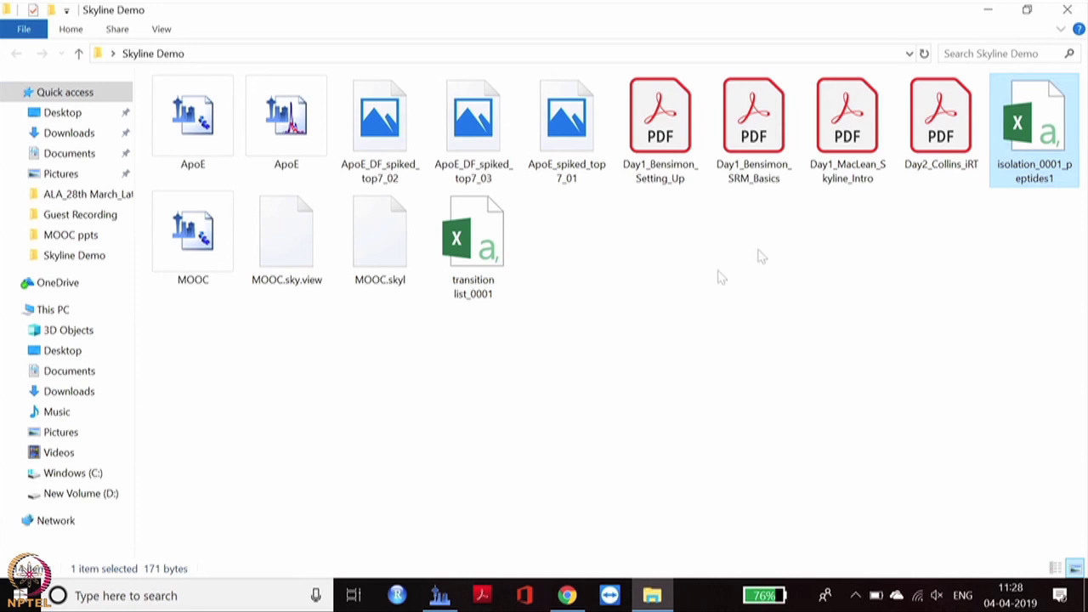
pyautogui.doubleClick(1026, 127)
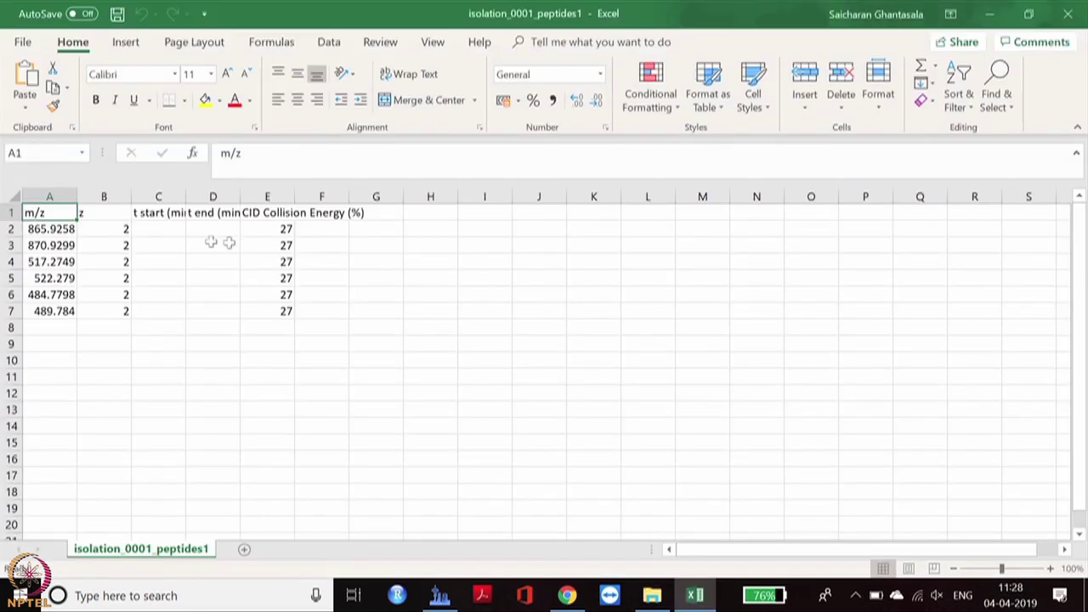
pyautogui.moveTo(77, 197); pyautogui.dragTo(139, 205)
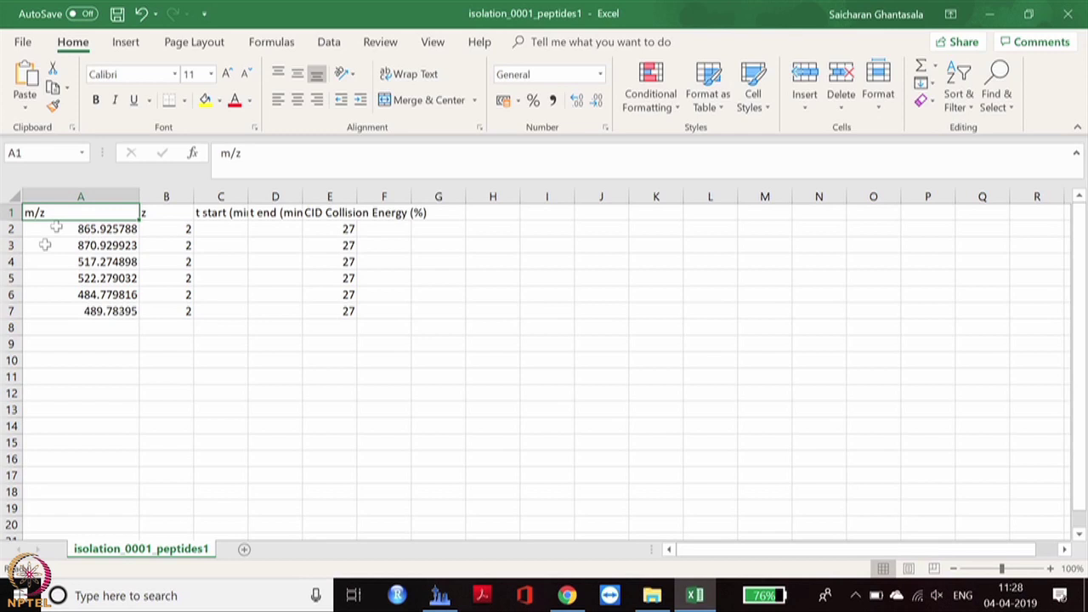
# Review the m/z, charge and CID collision energy values of all precursors in the isolation list
pyautogui.click(116, 229)
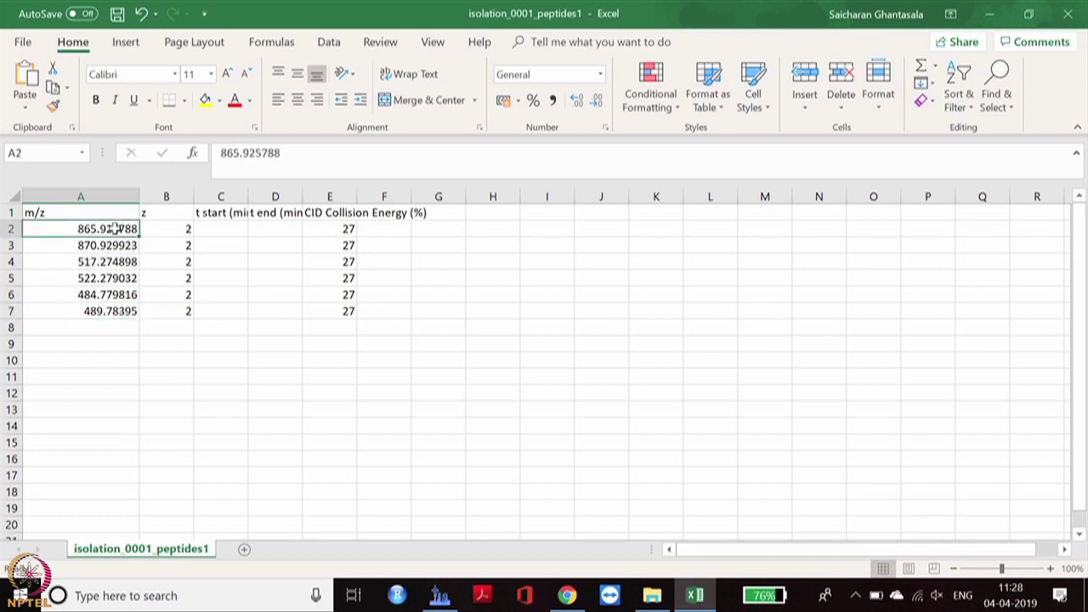
pyautogui.moveTo(116, 228); pyautogui.dragTo(110, 306)
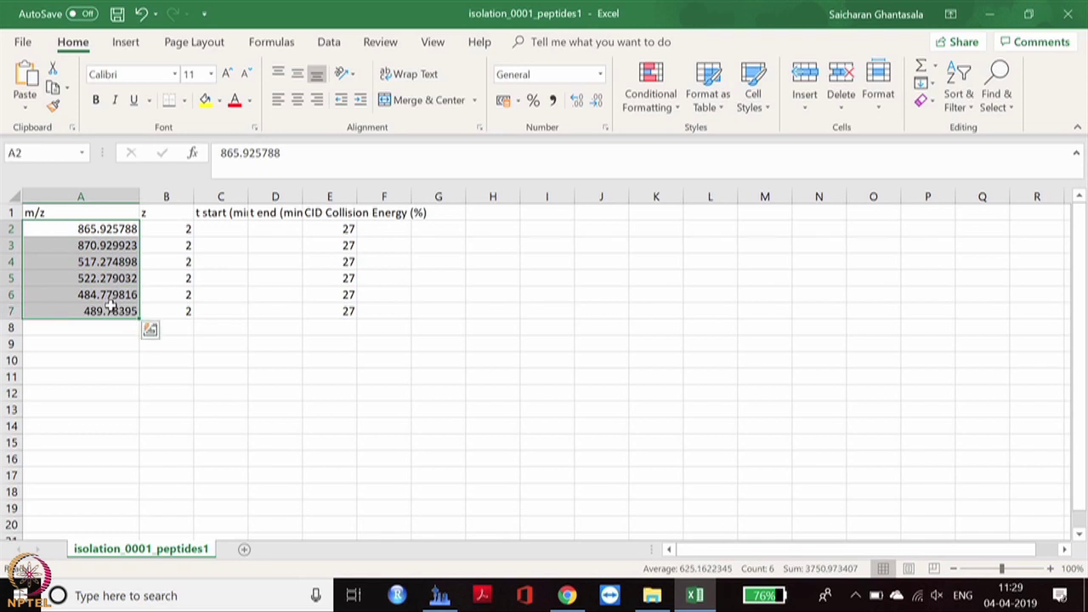
pyautogui.moveTo(170, 229); pyautogui.dragTo(182, 308)
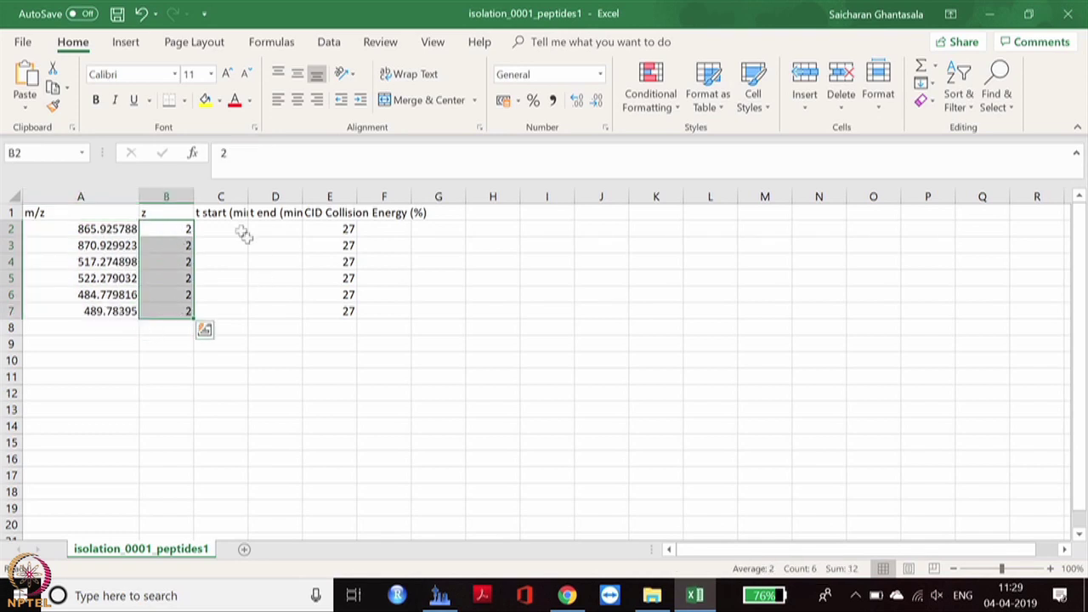
pyautogui.click(342, 228)
pyautogui.hotkey('ctrl', 'shift', 'Down')
pyautogui.moveTo(341, 227); pyautogui.dragTo(342, 312)
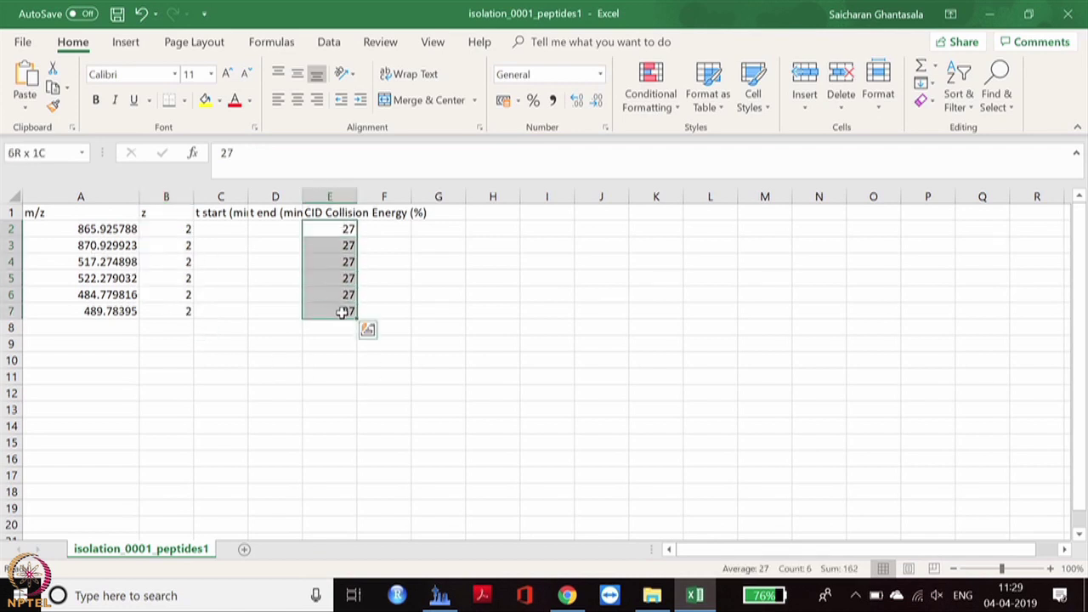
pyautogui.click(402, 323)
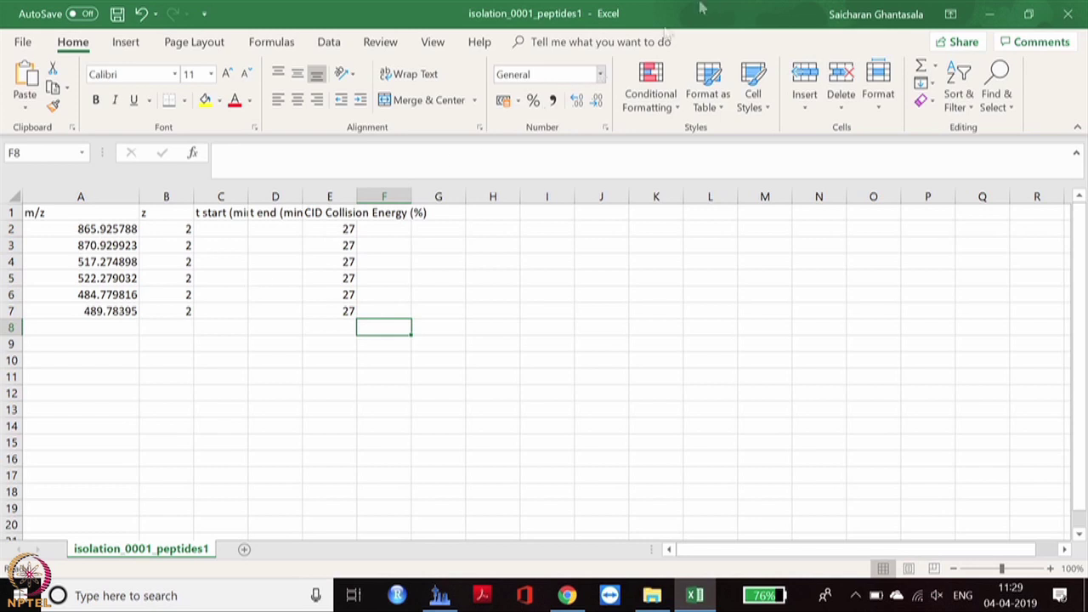
# Close the isolation list without saving the changes and return to the MOOC document in Skyline
pyautogui.click(1073, 14)
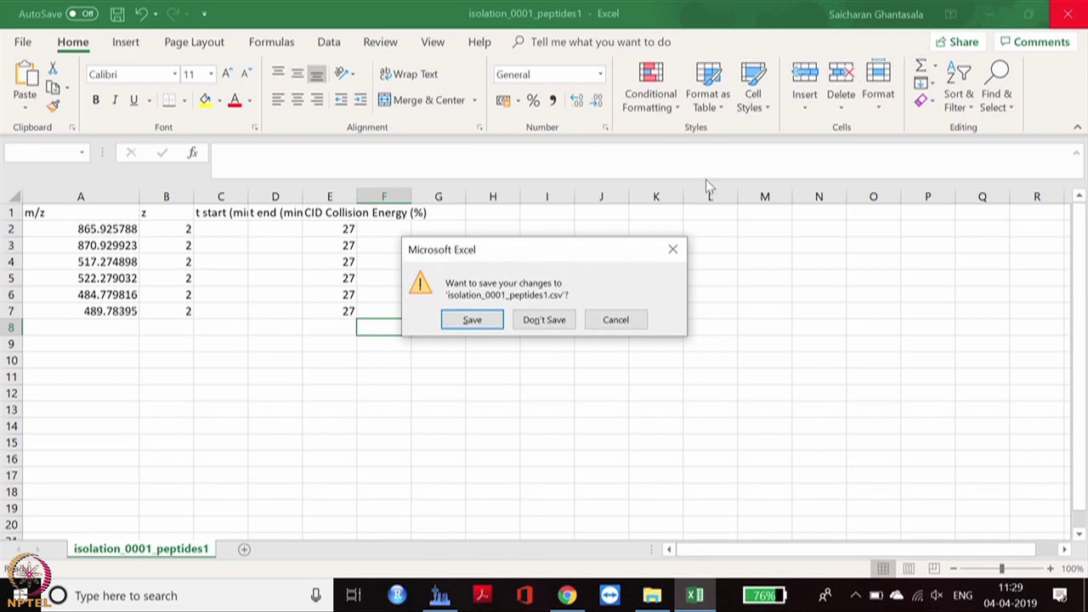
pyautogui.click(544, 320)
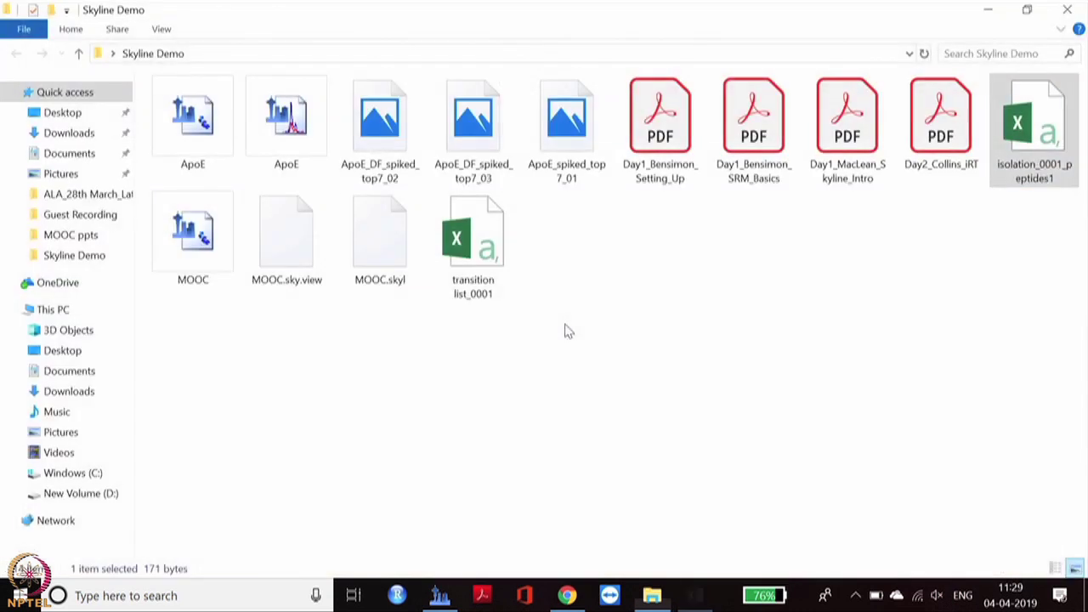
pyautogui.click(993, 10)
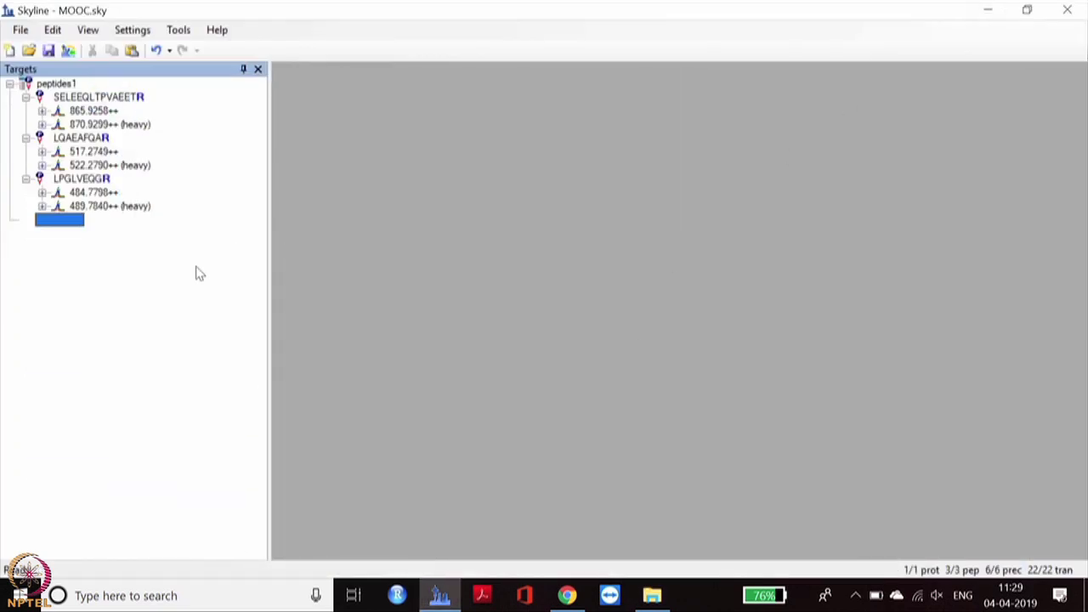
# Import the three ApoE raw files from the Skyline Demo folder as single-injection replicates, removing the common prefix ApoE_
pyautogui.click(25, 32)
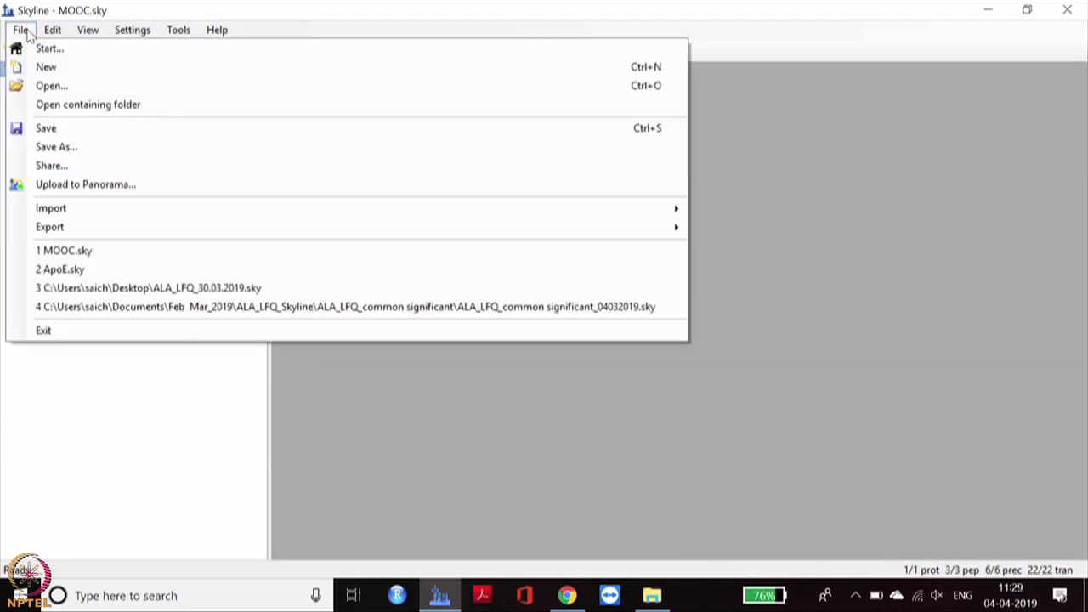
pyautogui.moveTo(308, 215)
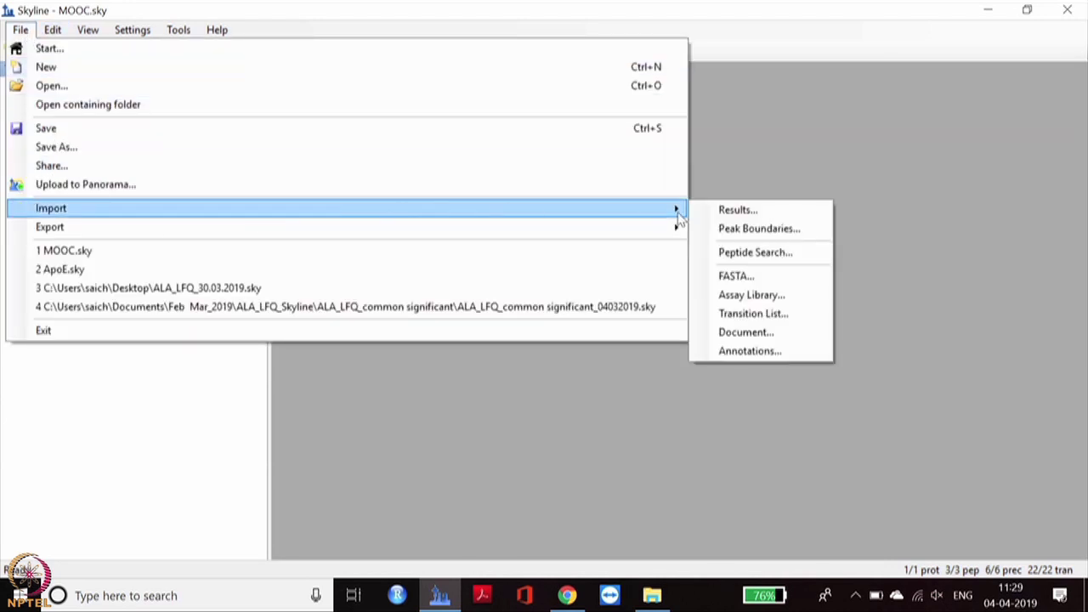
pyautogui.click(724, 213)
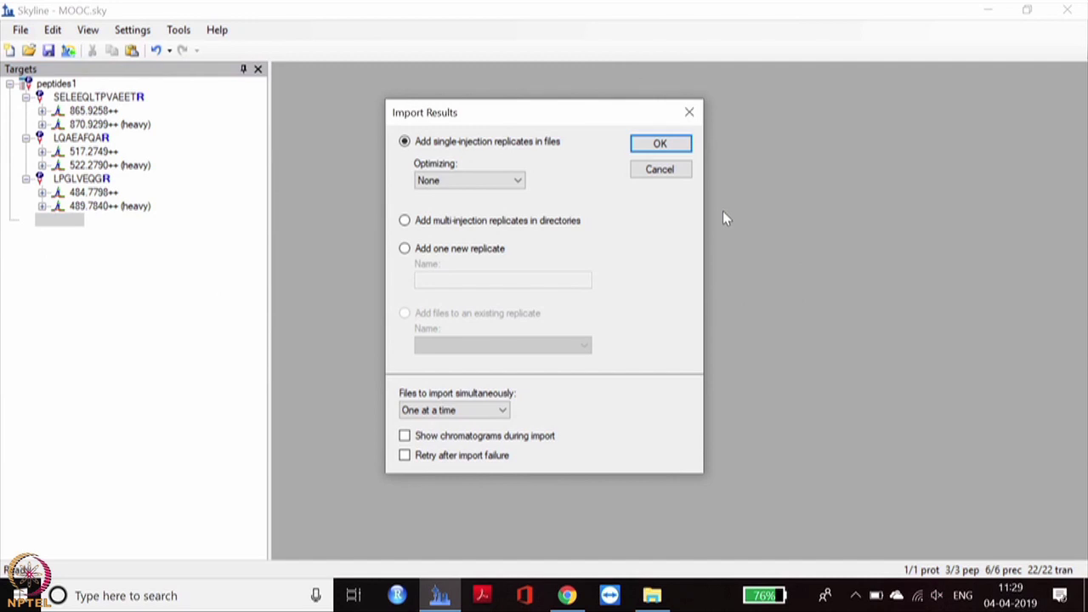
pyautogui.click(661, 144)
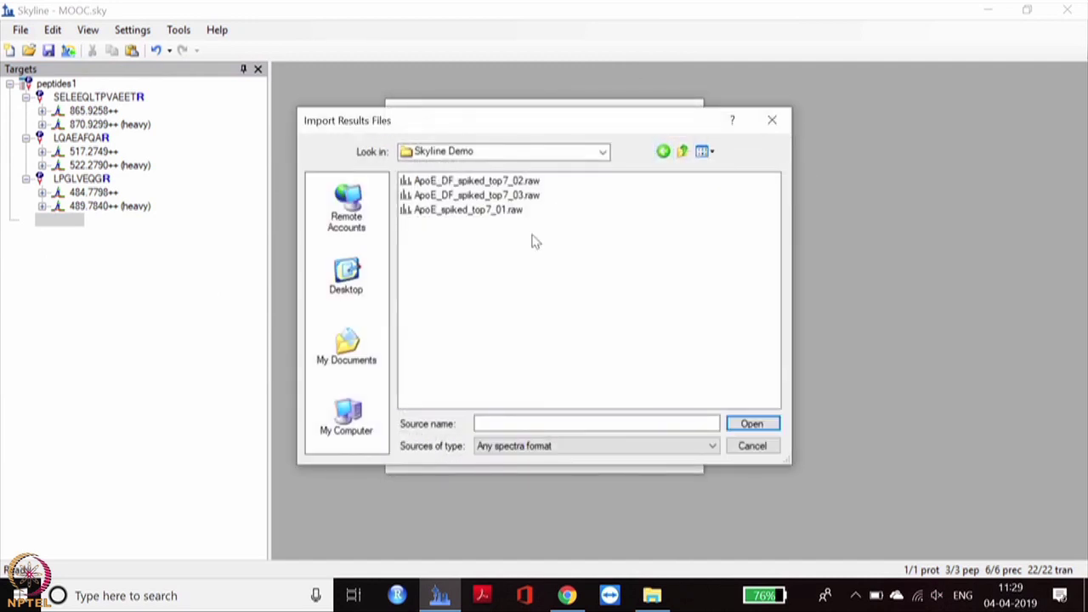
pyautogui.moveTo(536, 240); pyautogui.dragTo(524, 189)
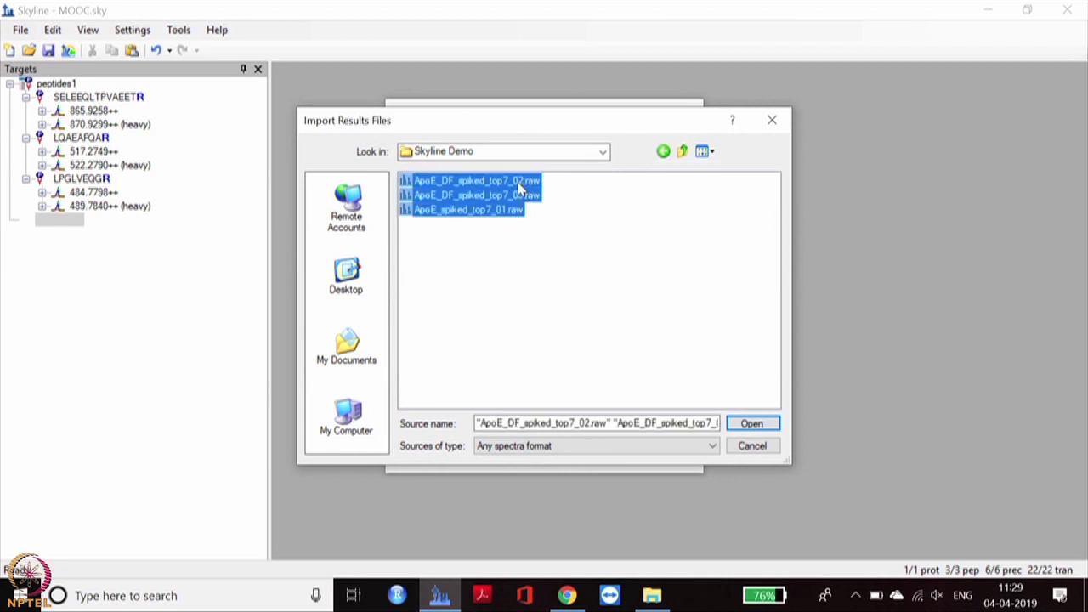
pyautogui.click(750, 425)
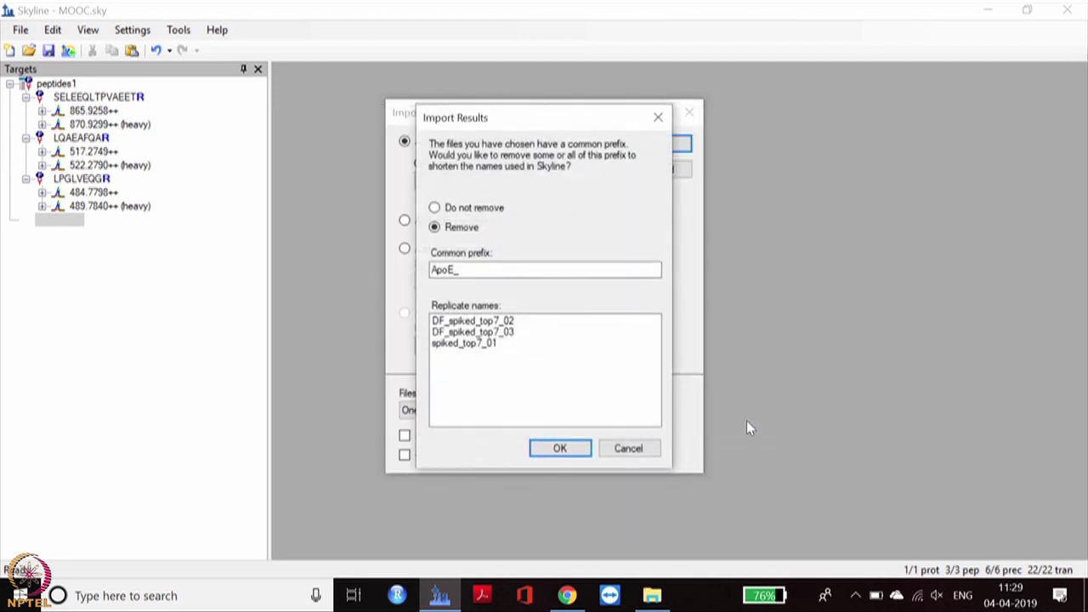
pyautogui.click(578, 448)
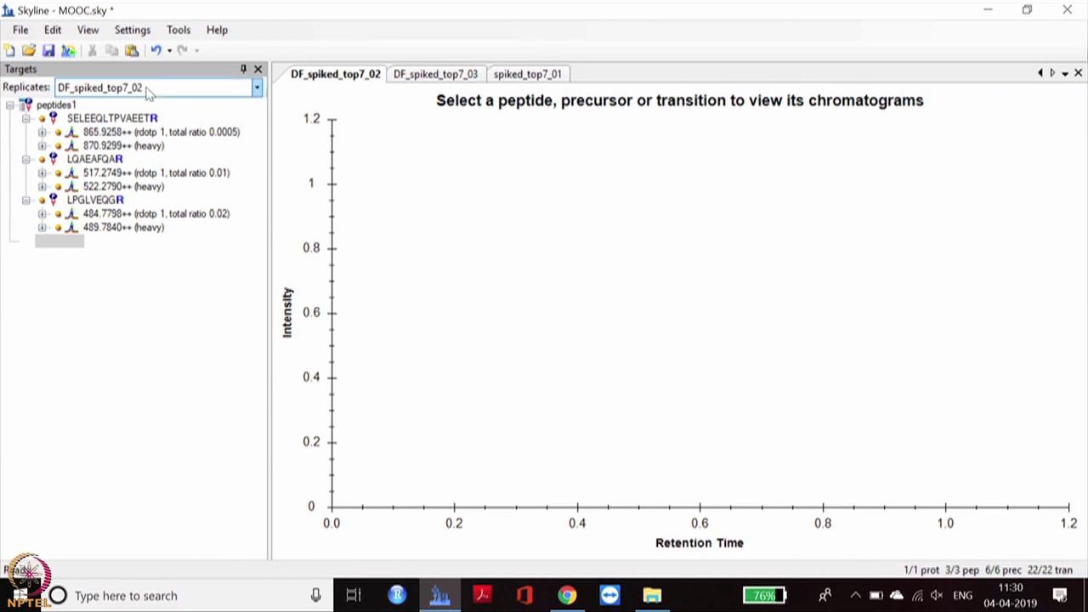
# View the chromatograms of the light and heavy precursors of peptide SELEEQLTPVAEETR in replicate DF_spiked_top7_02
pyautogui.click(98, 119)
pyautogui.click(108, 133)
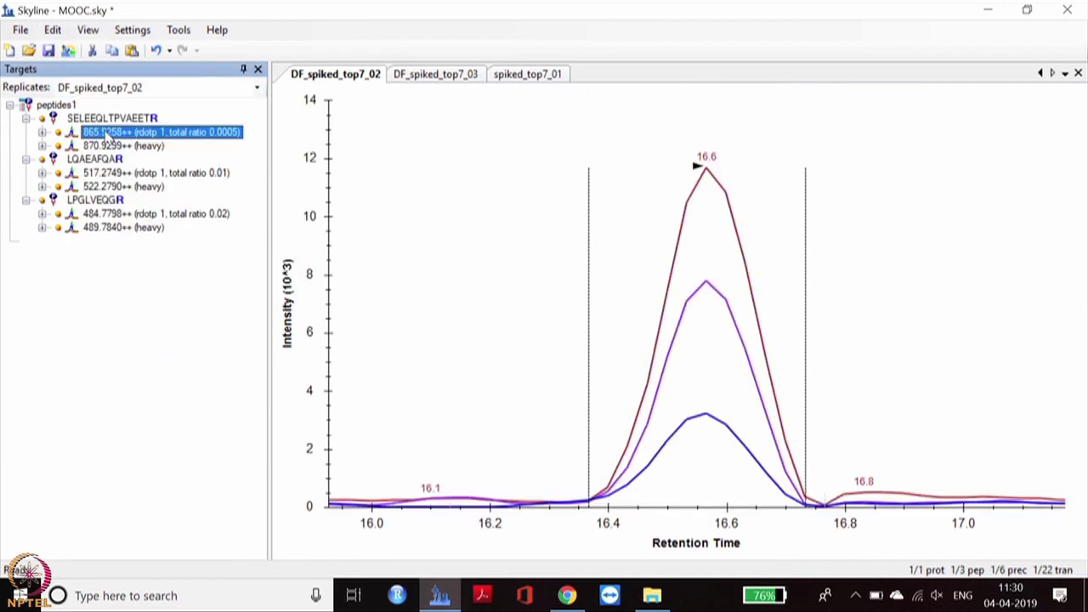
pyautogui.click(108, 146)
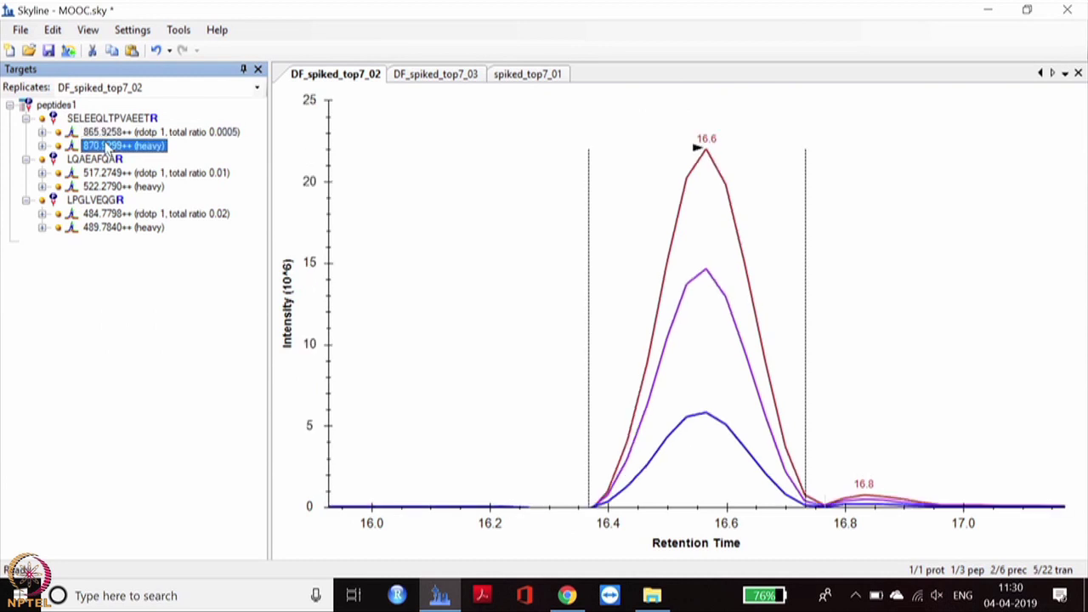
# Arrange the chromatogram graphs of the three replicates side by side in one tiled view
pyautogui.click(88, 31)
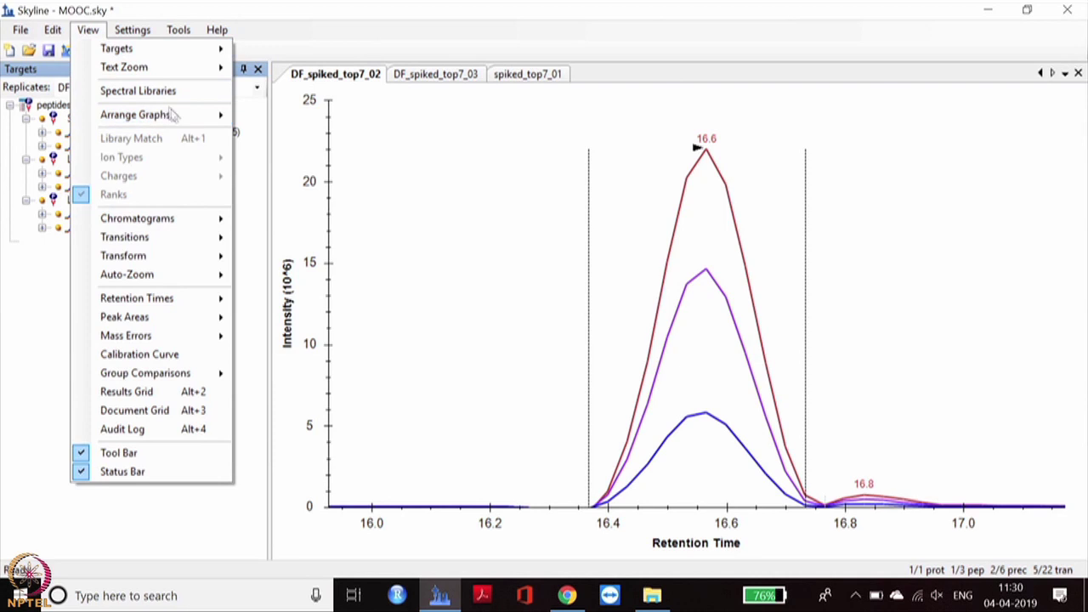
pyautogui.moveTo(176, 114)
pyautogui.click(265, 121)
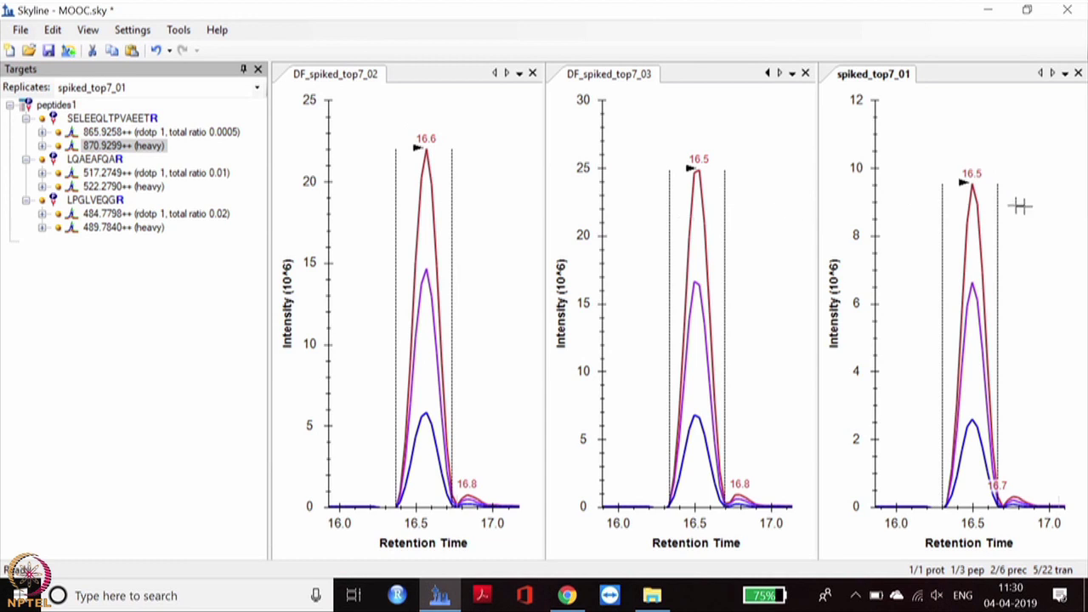
# Compare the light precursor, heavy precursor and combined peptide chromatograms of SELEEQLTPVAEETR across the three replicates
pyautogui.click(119, 123)
pyautogui.click(109, 133)
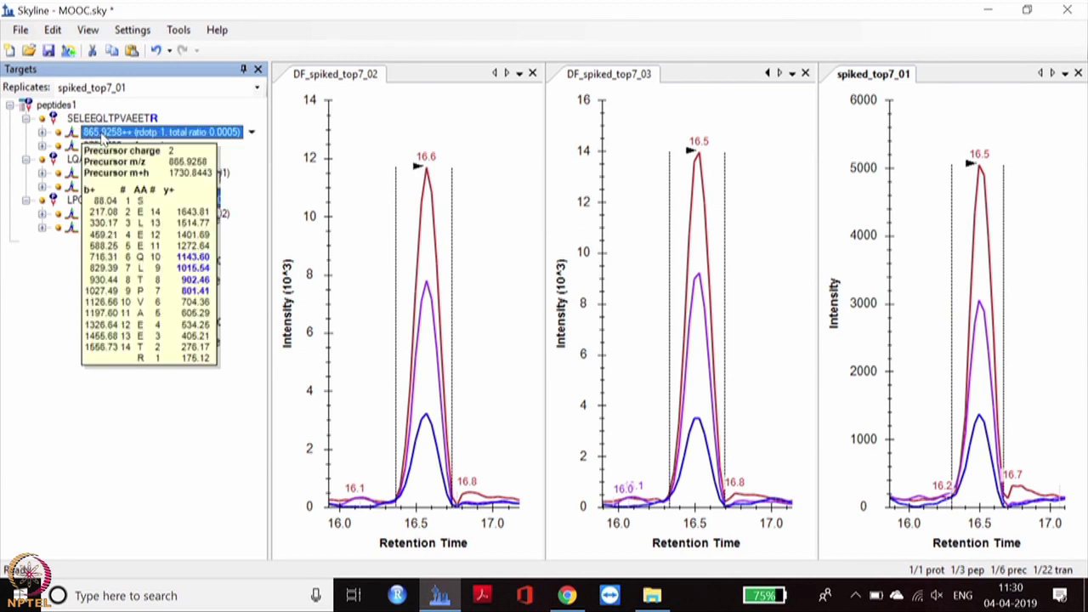
pyautogui.moveTo(212, 136)
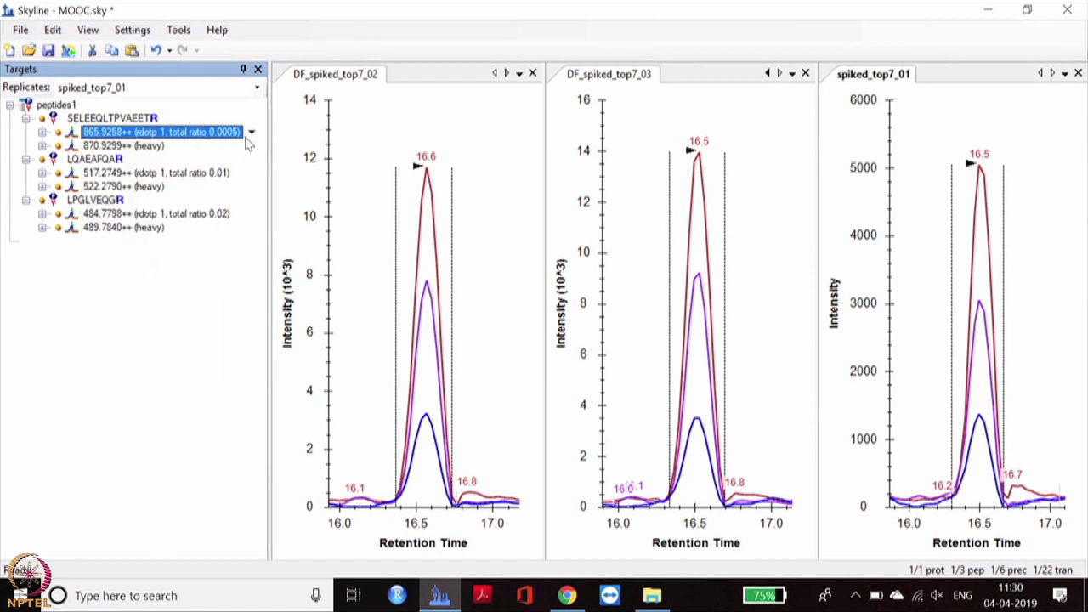
pyautogui.moveTo(115, 139)
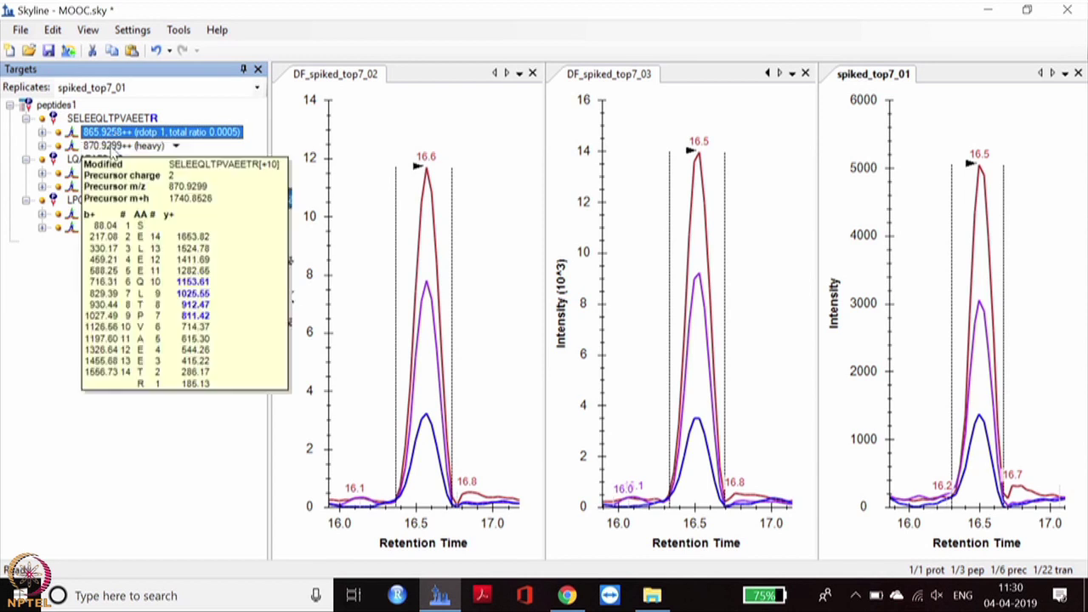
pyautogui.click(115, 147)
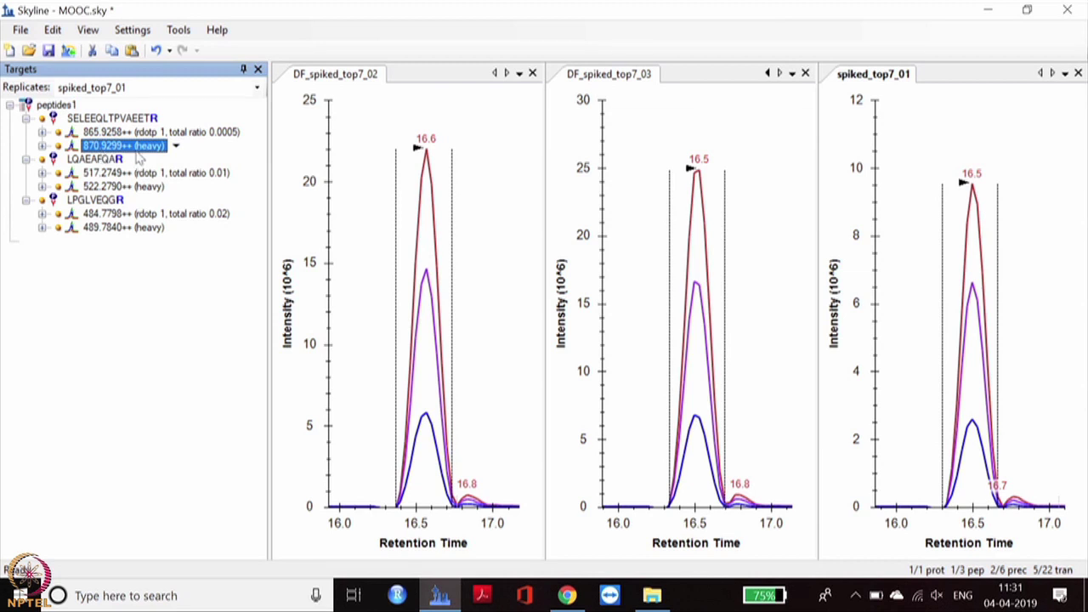
pyautogui.moveTo(143, 157)
pyautogui.click(100, 119)
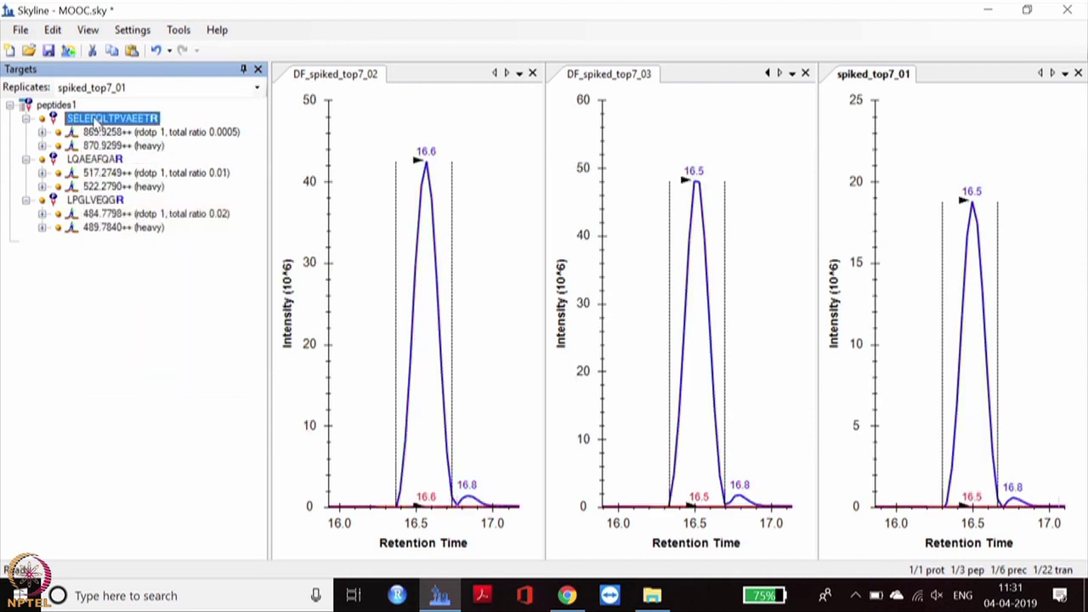